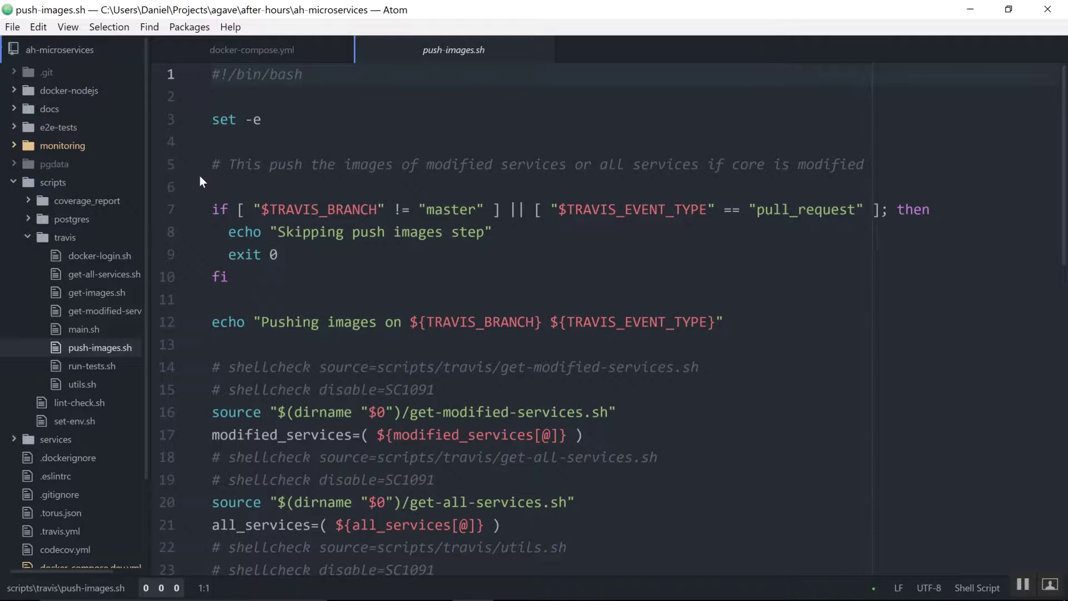
# Step: Collapse the scripts folder in Atom's project tree once push-images.sh is open
pyautogui.click(69, 182)
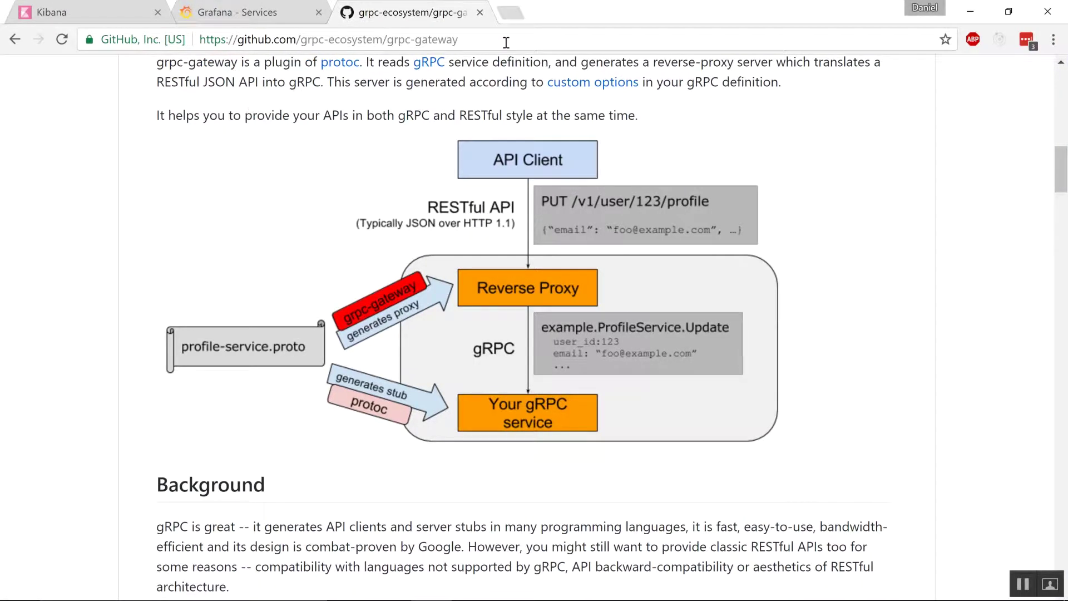
# Step: Open a new blank browser tab beside the grpc-gateway GitHub page
pyautogui.click(509, 12)
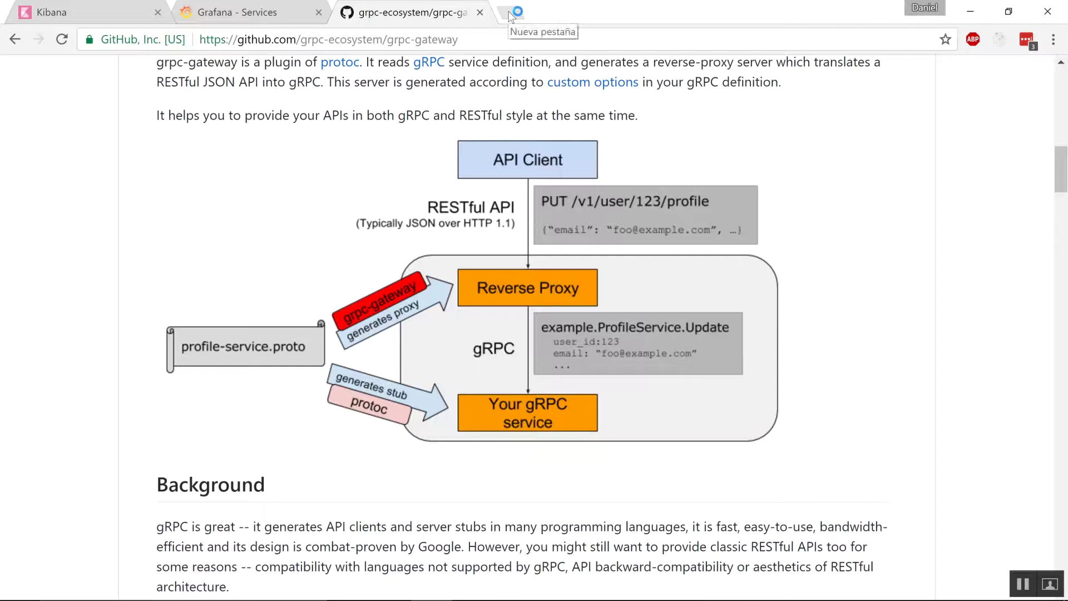
pyautogui.click(509, 13)
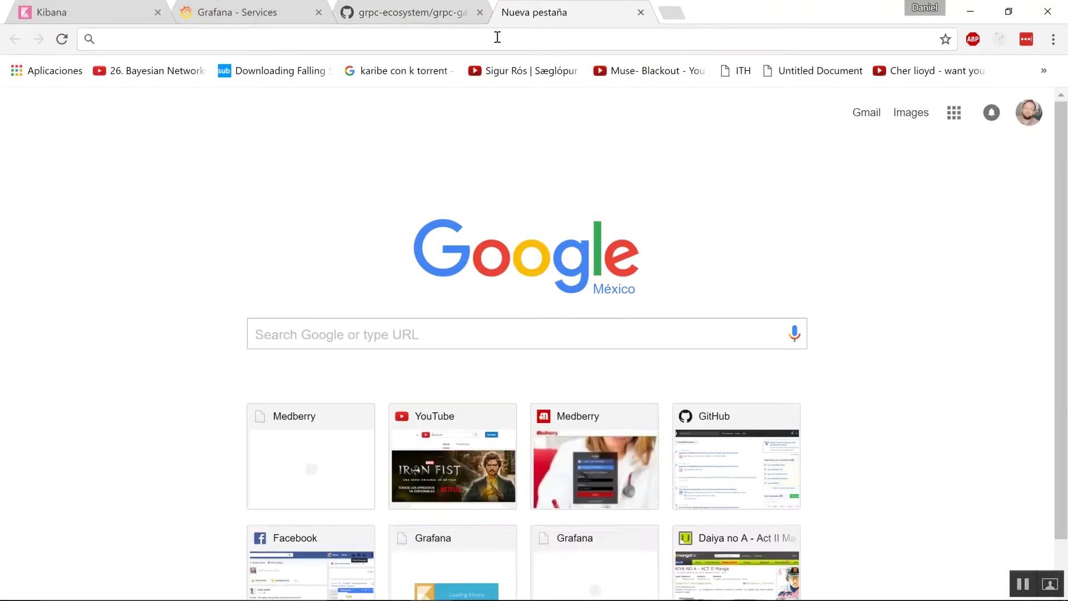
pyautogui.write('travis.')
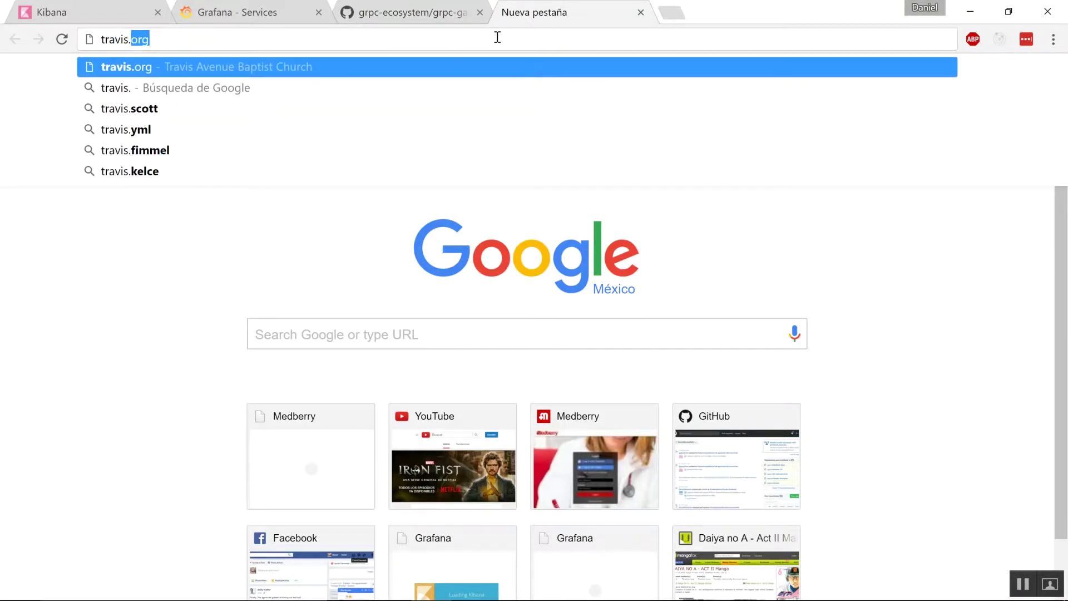
pyautogui.write('org')
pyautogui.press('Return')
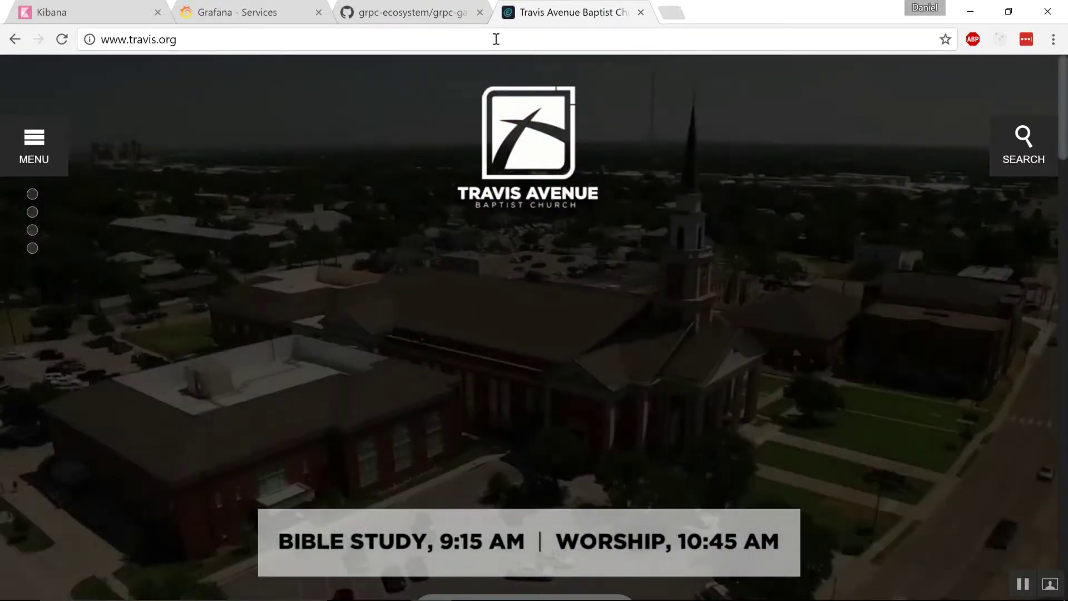
pyautogui.doubleClick(497, 38)
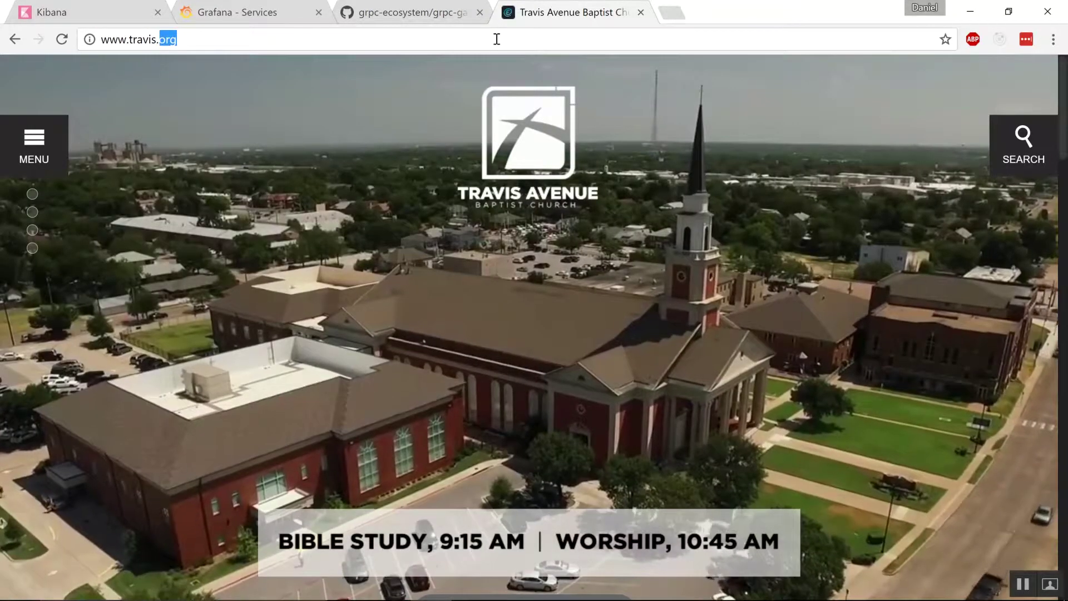
pyautogui.press('Left')
pyautogui.press('Left')
pyautogui.write('-c')
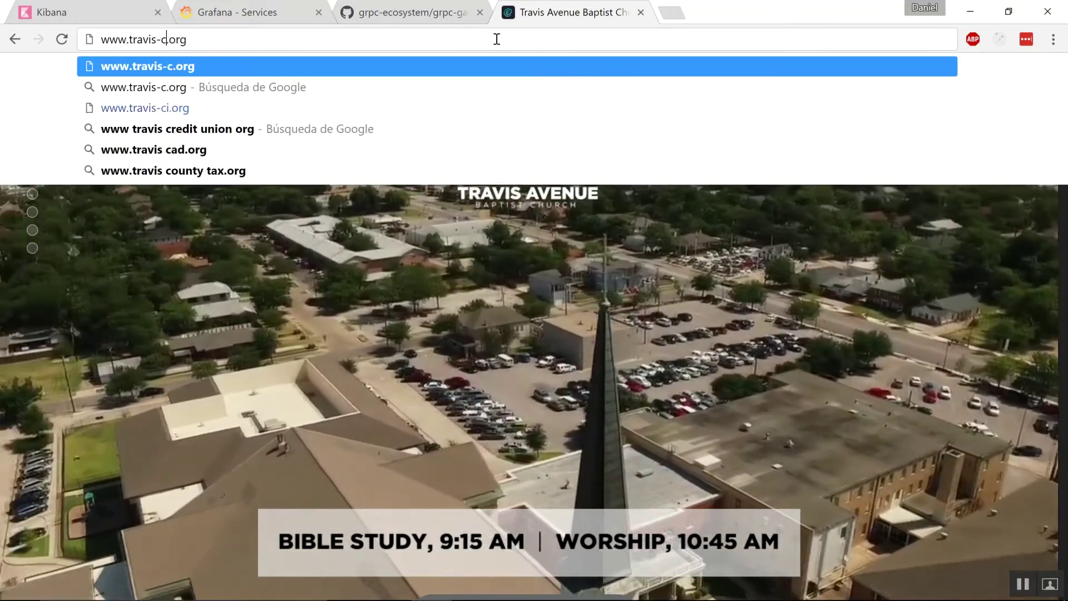
pyautogui.write('i')
pyautogui.press('Return')
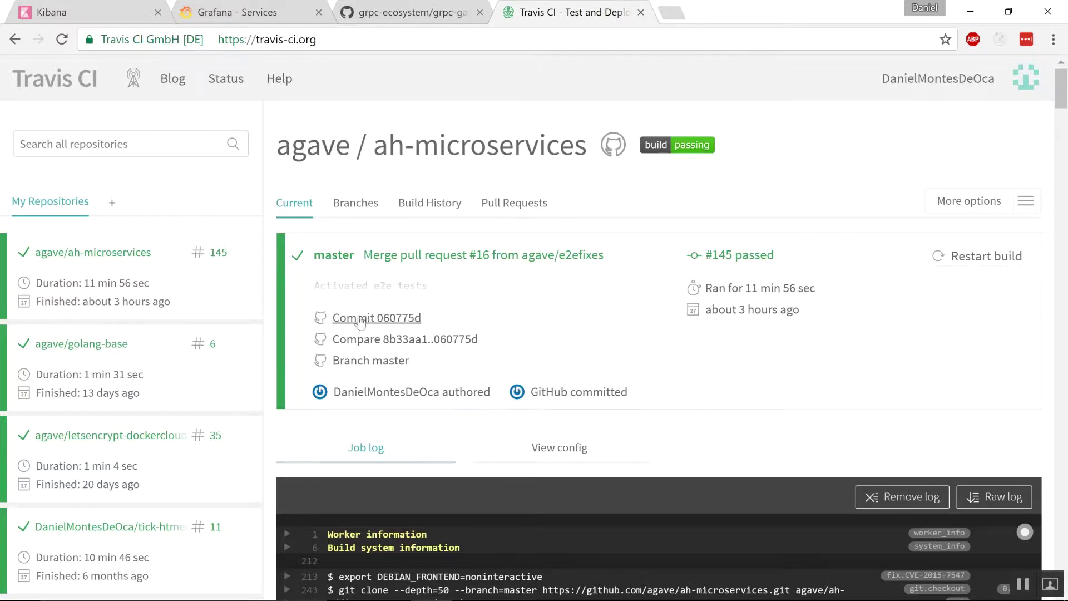
pyautogui.scroll(-1, 288, 339)
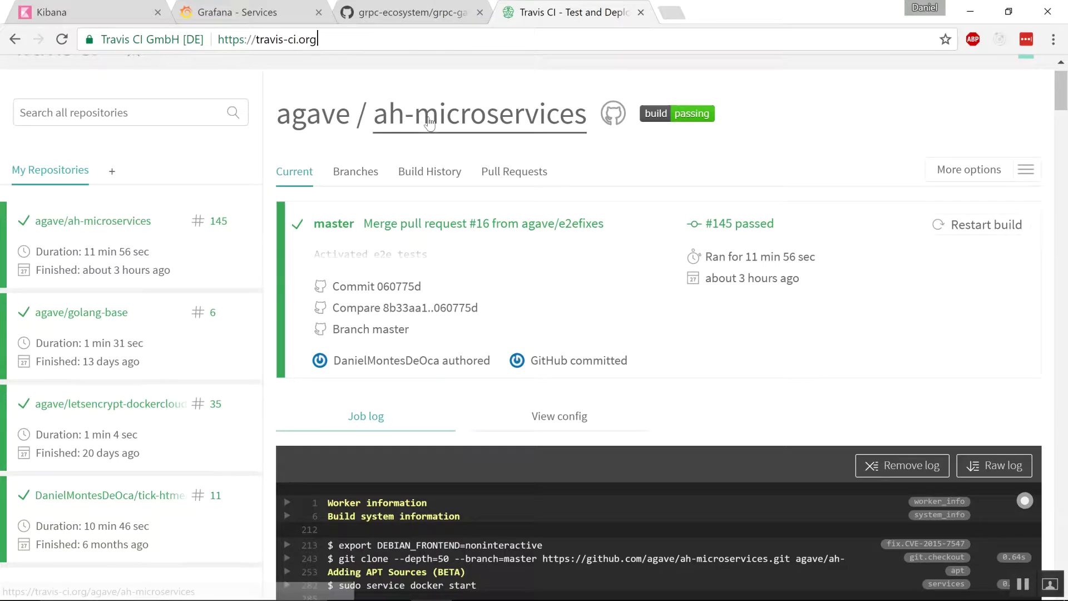
# Step: Return to the grpc-gateway GitHub page and scroll back to its top
pyautogui.click(422, 18)
pyautogui.scroll(1, 465, 222)
pyautogui.scroll(3, 467, 228)
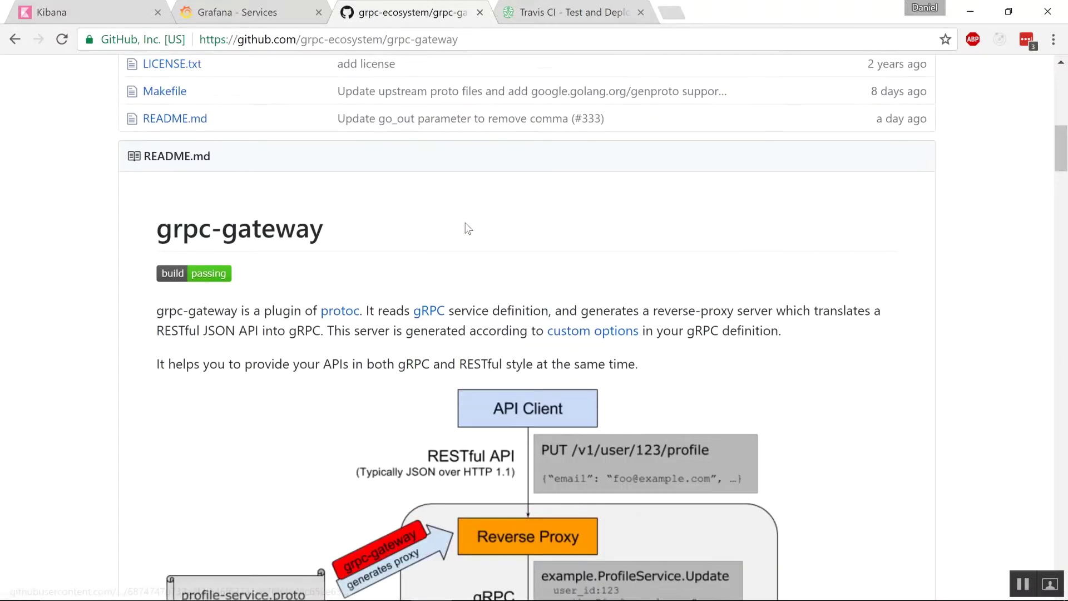
pyautogui.scroll(6, 467, 228)
pyautogui.scroll(1, 467, 228)
pyautogui.scroll(3, 467, 228)
pyautogui.scroll(1, 467, 228)
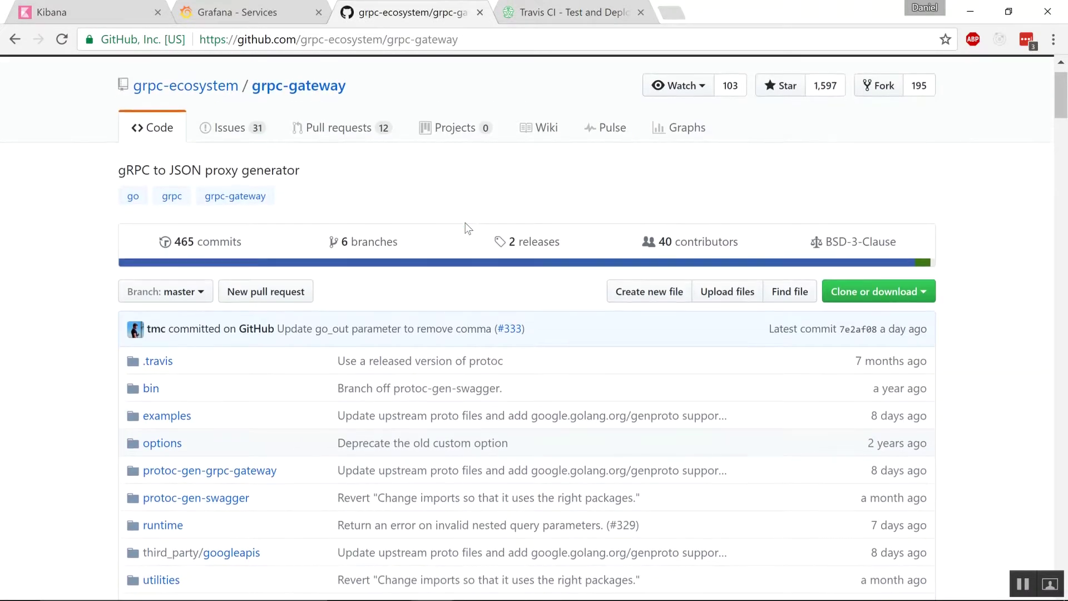
pyautogui.scroll(1, 467, 228)
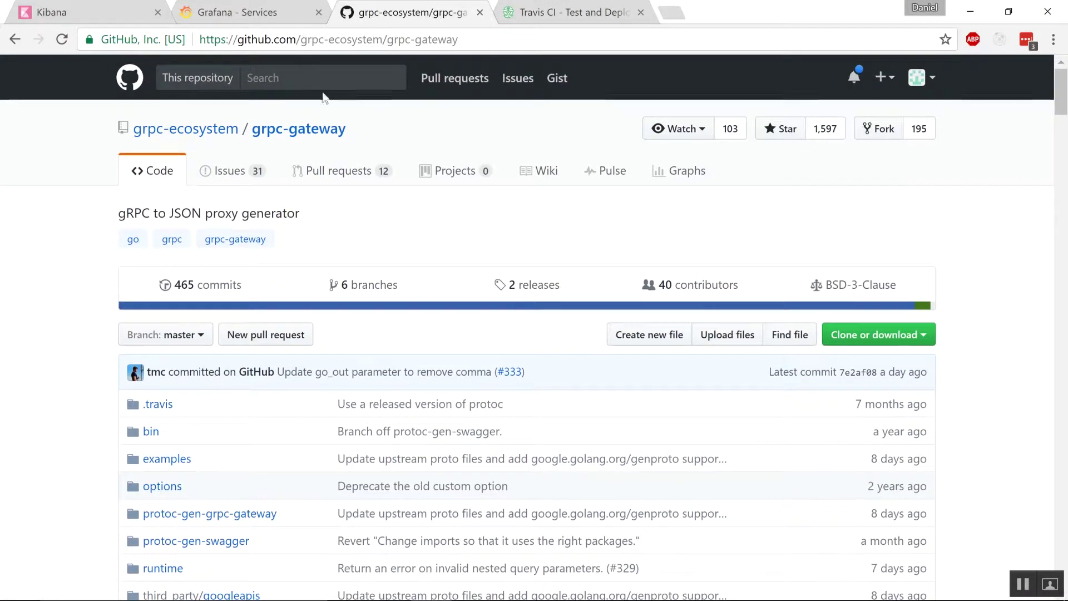
# Step: Search GitHub for ah-microservices, then open agave/ah-microservices from the home dashboard
pyautogui.click(330, 77)
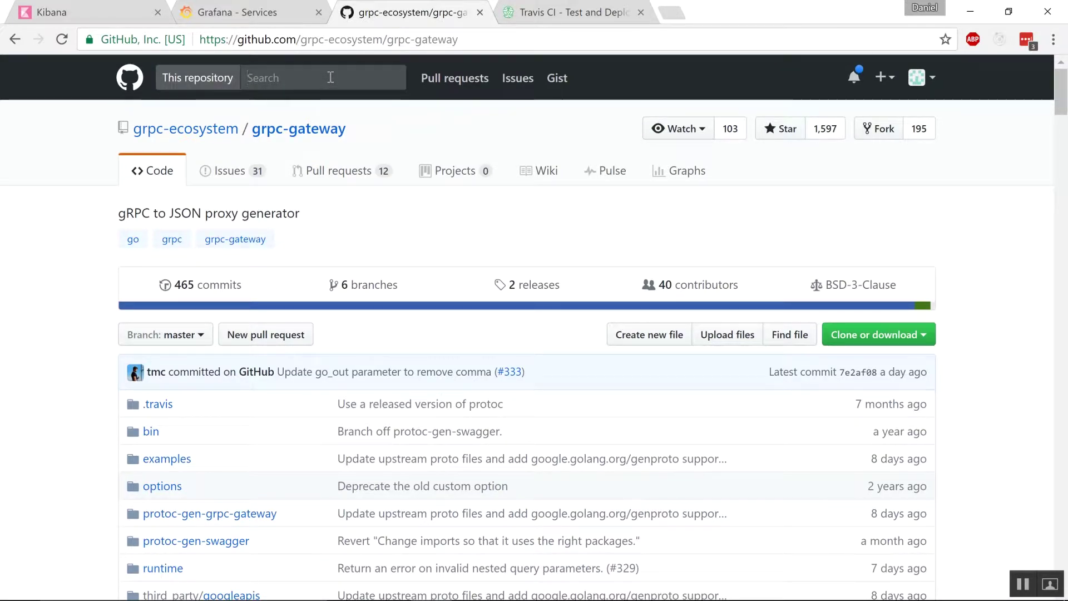
pyautogui.write('ah')
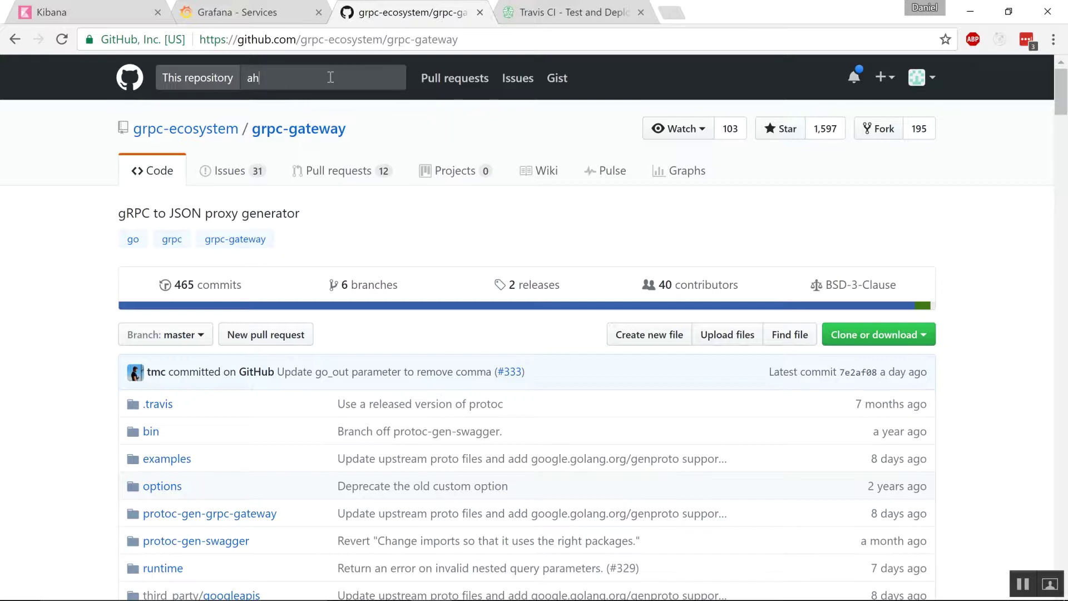
pyautogui.write('-microservices')
pyautogui.press('Home')
pyautogui.write('-')
pyautogui.press('BackSpace')
pyautogui.click(143, 82)
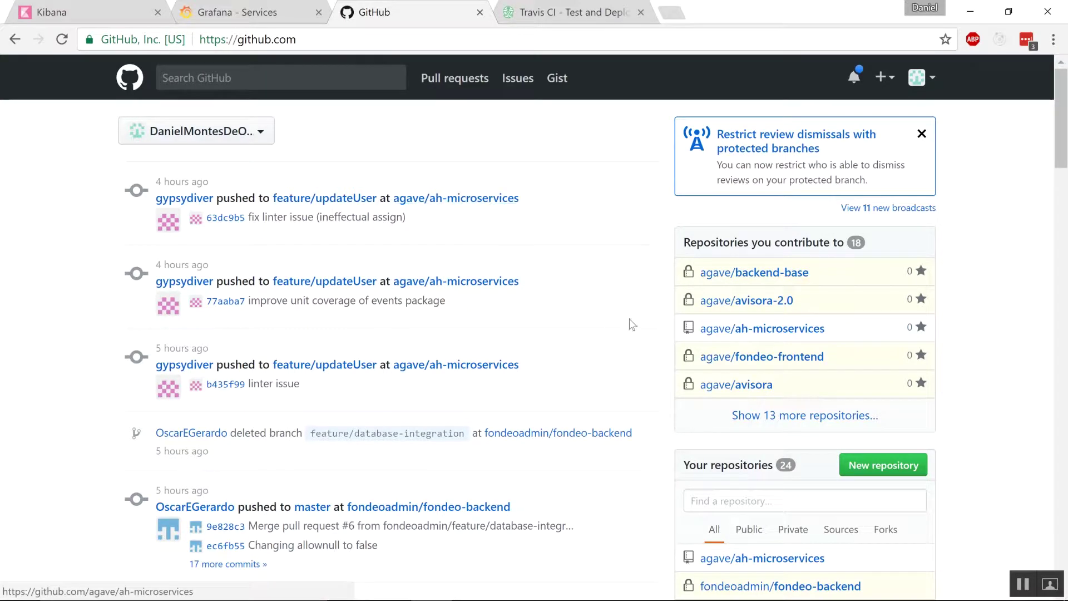
pyautogui.click(751, 328)
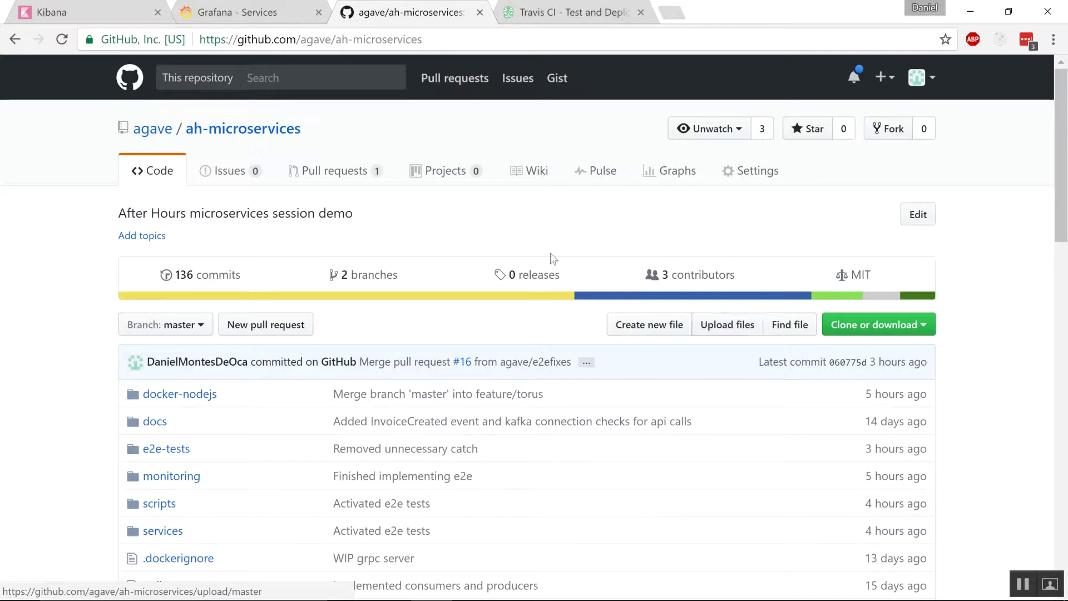
# Step: Open pull request Feature/update user and scroll through its commits down to the checks box
pyautogui.click(343, 171)
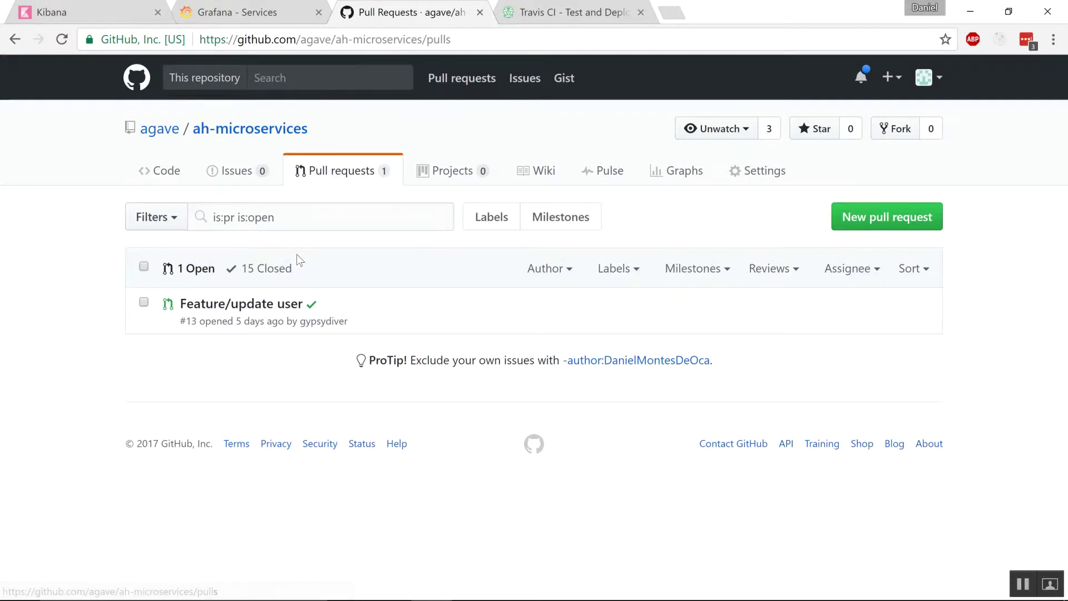
pyautogui.click(264, 306)
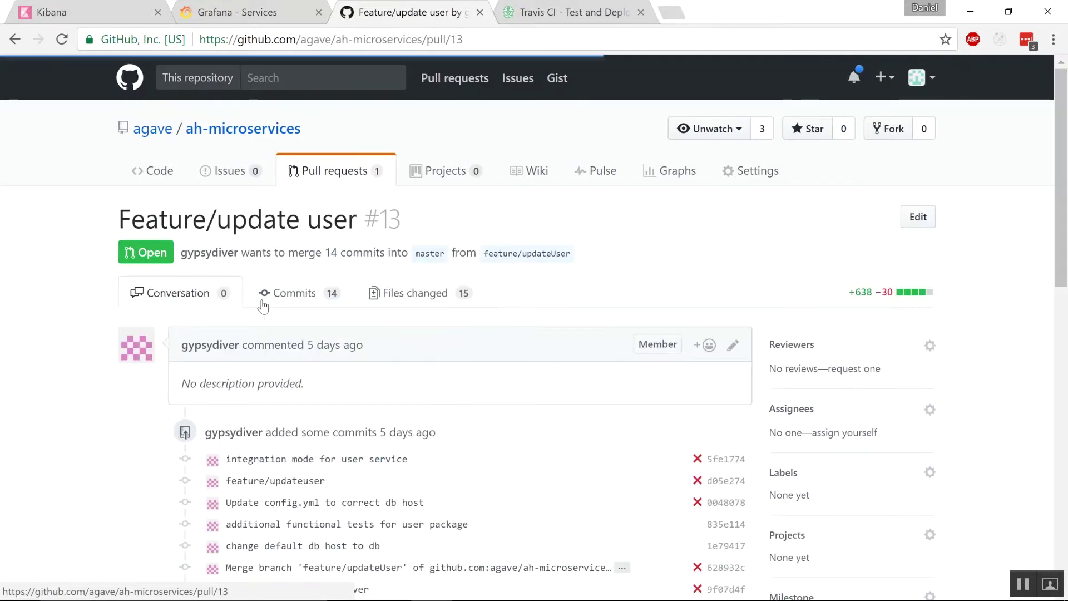
pyautogui.scroll(-3, 274, 312)
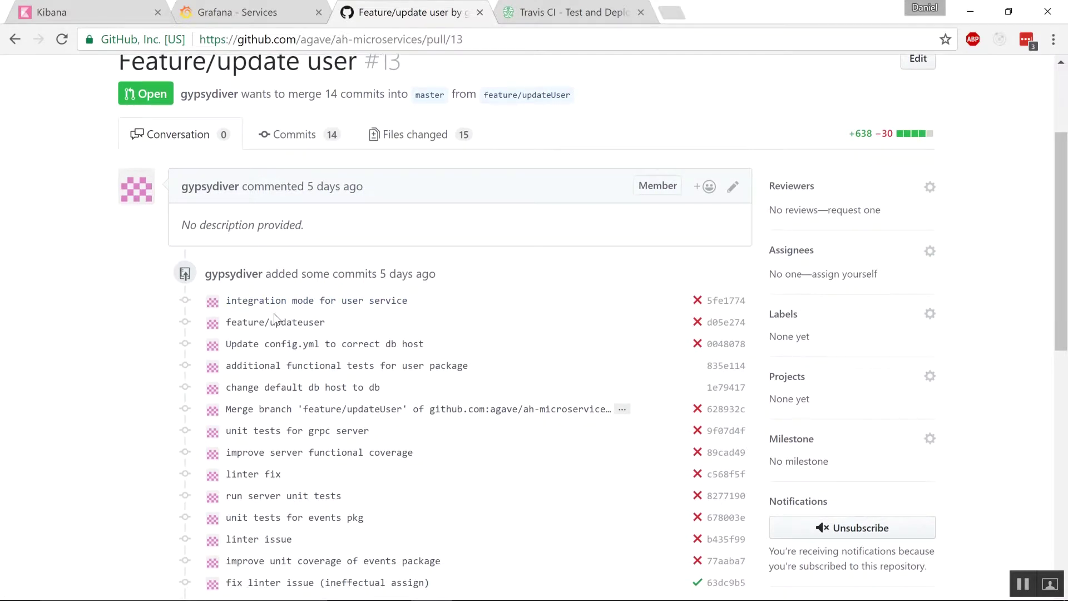
pyautogui.scroll(-1, 273, 313)
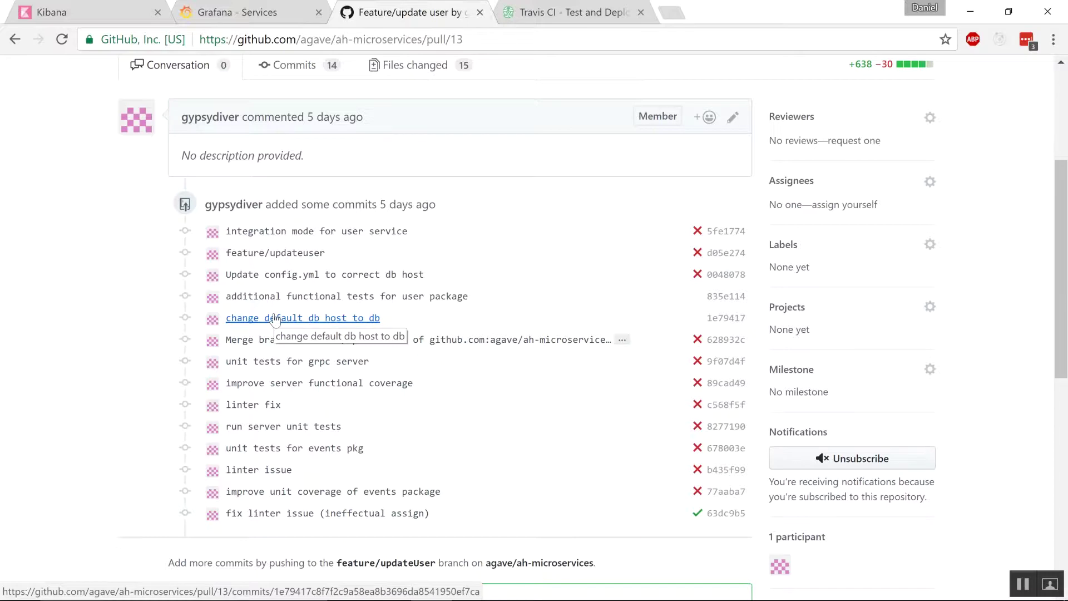
pyautogui.scroll(-1, 275, 318)
pyautogui.scroll(-1, 274, 318)
pyautogui.scroll(1, 274, 318)
pyautogui.scroll(3, 274, 319)
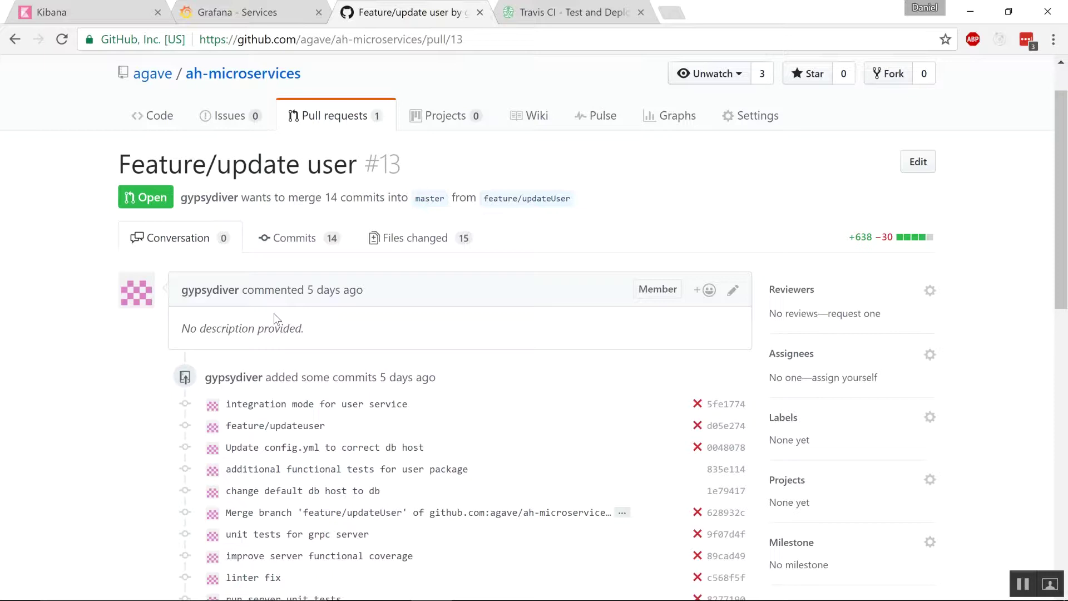
pyautogui.scroll(-3, 274, 315)
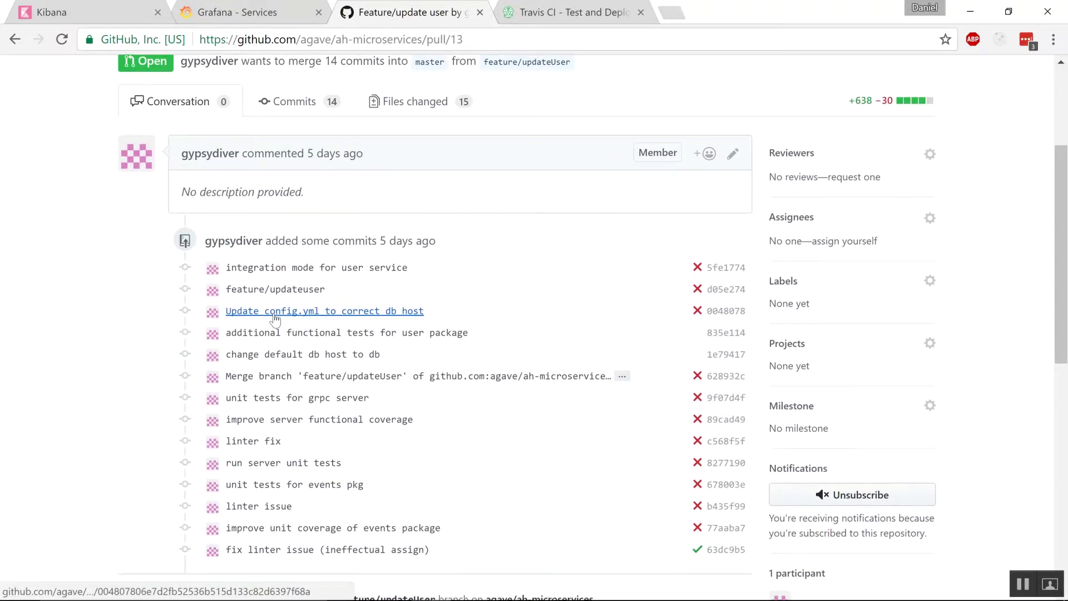
pyautogui.scroll(-2, 274, 315)
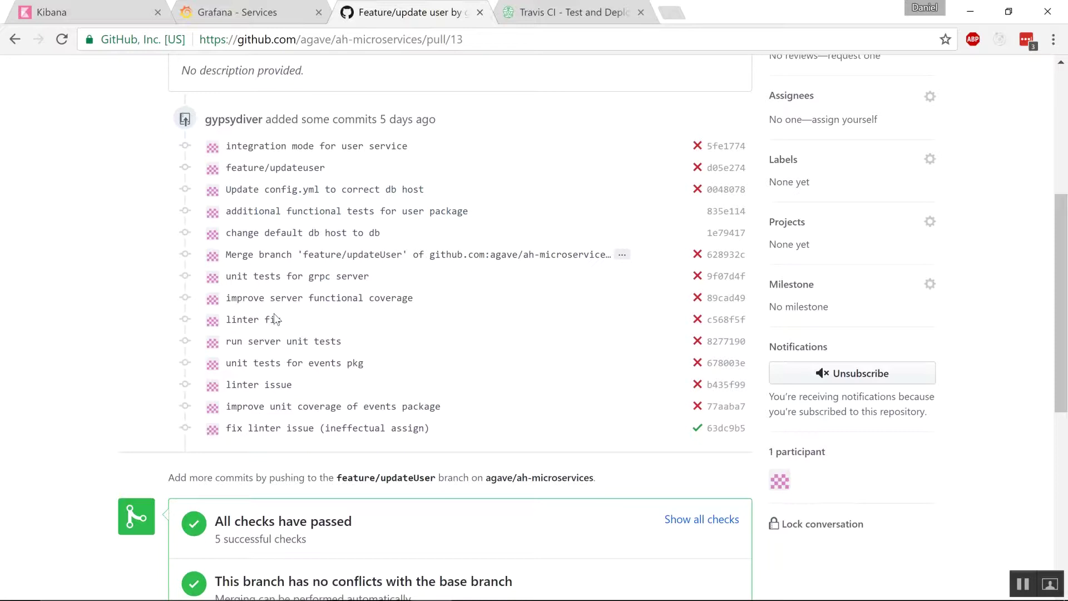
pyautogui.hotkey('alt', 'Tab')
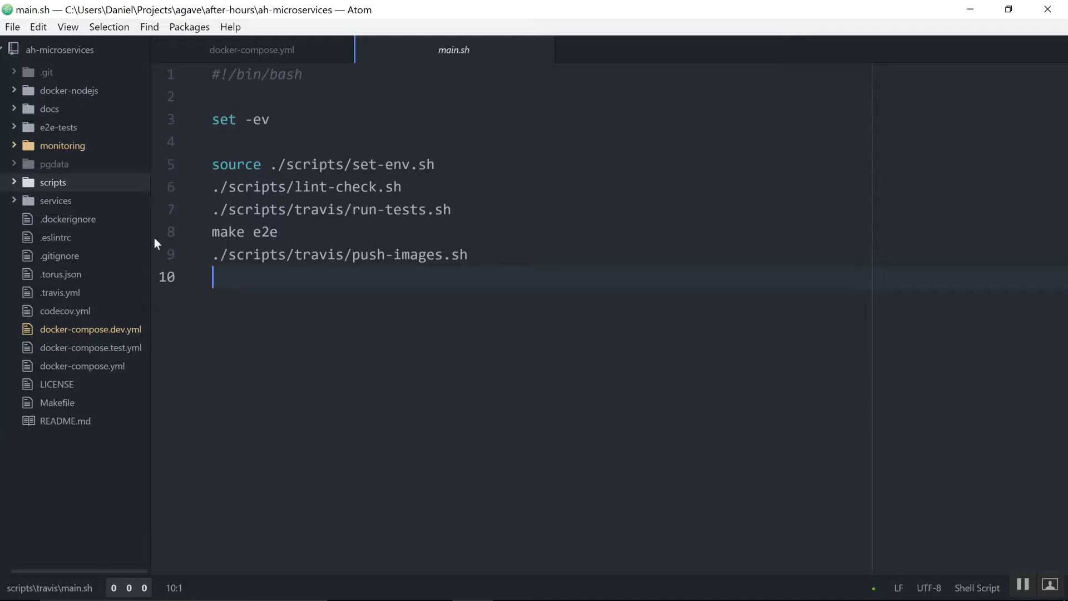
# Step: Expand services > core > protos > api in Atom's tree view and open invoice.proto
pyautogui.click(52, 206)
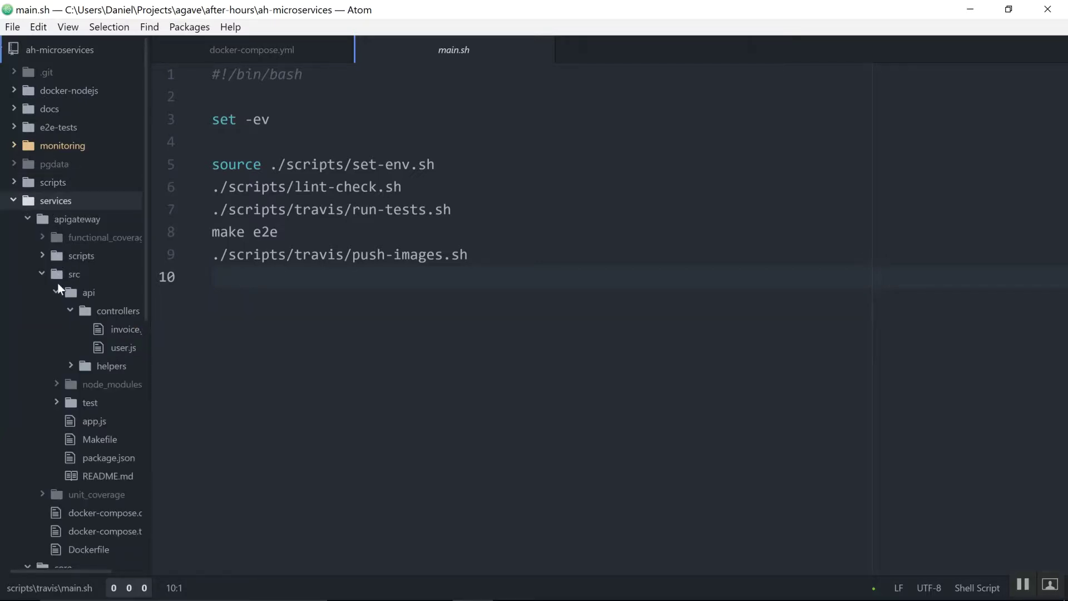
pyautogui.click(27, 214)
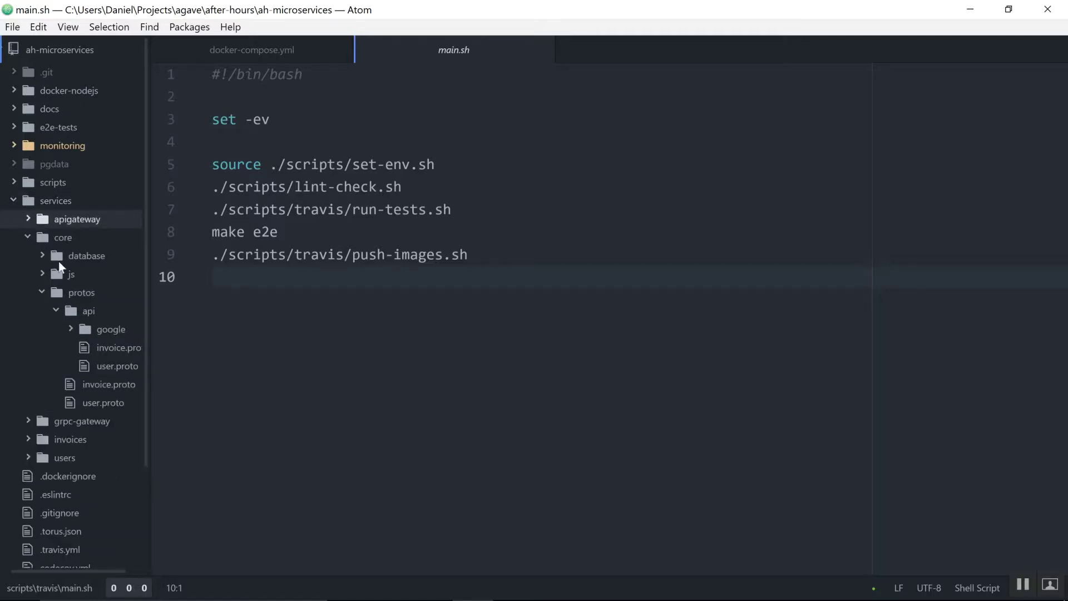
pyautogui.click(68, 293)
pyautogui.click(68, 293)
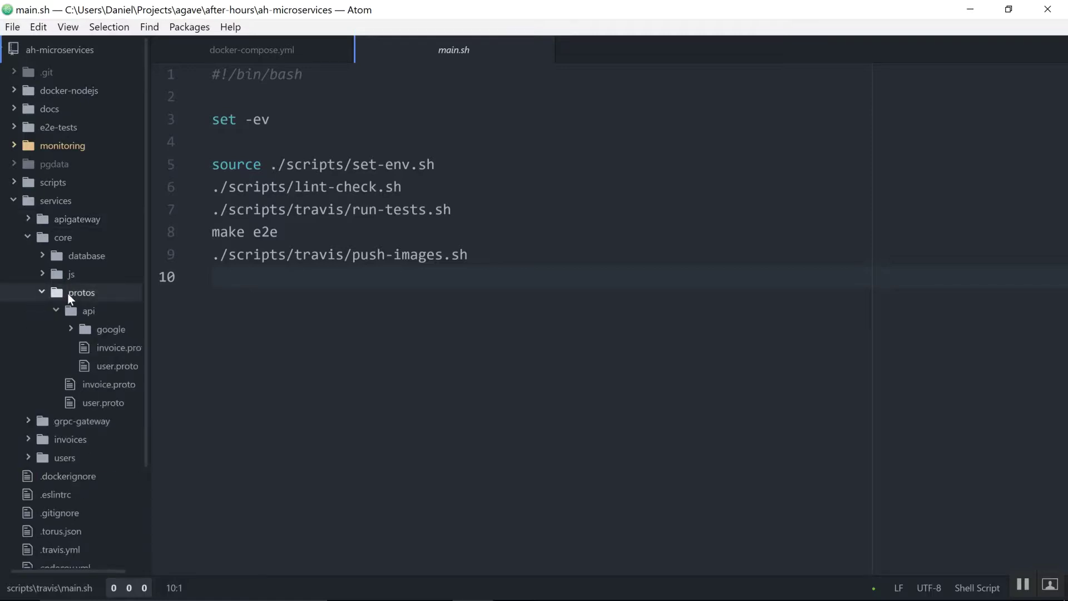
pyautogui.click(102, 349)
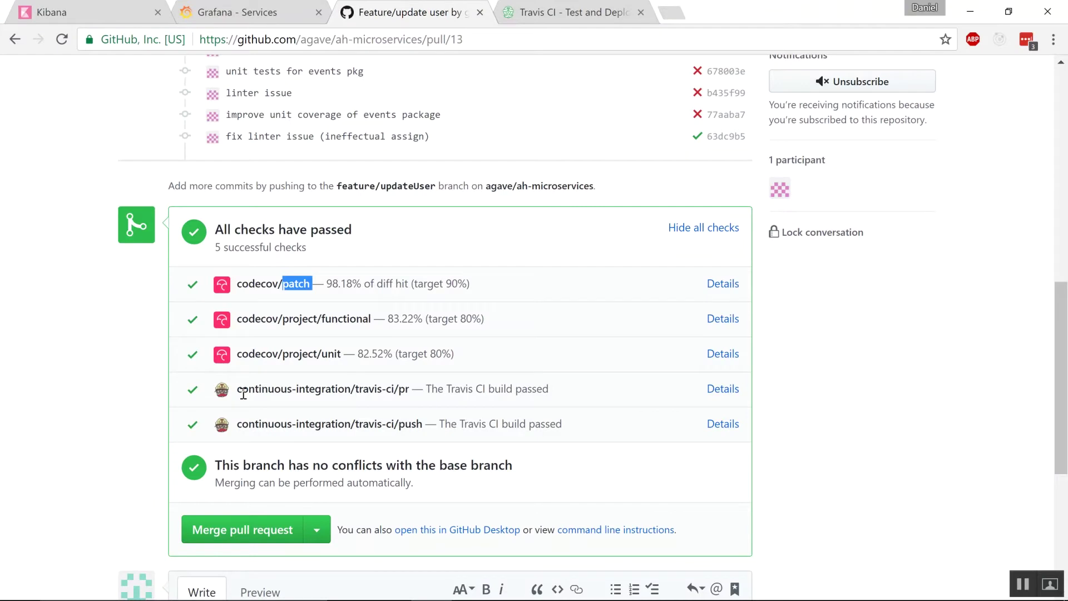
# Step: Open the travis-ci/pr check's Details link in a new tab and switch to it
pyautogui.rightClick(726, 392)
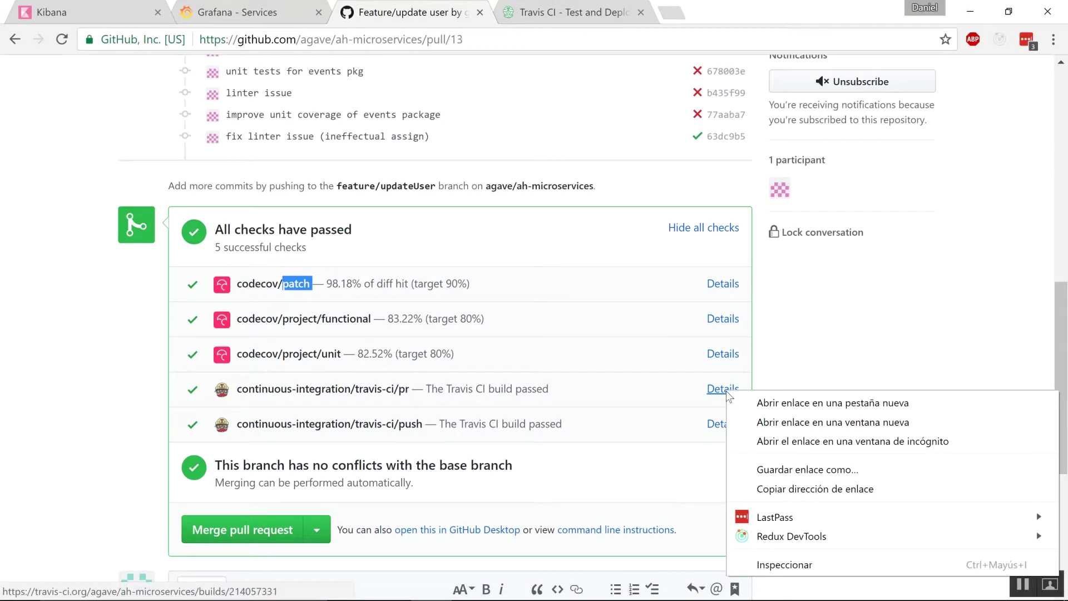
pyautogui.click(767, 399)
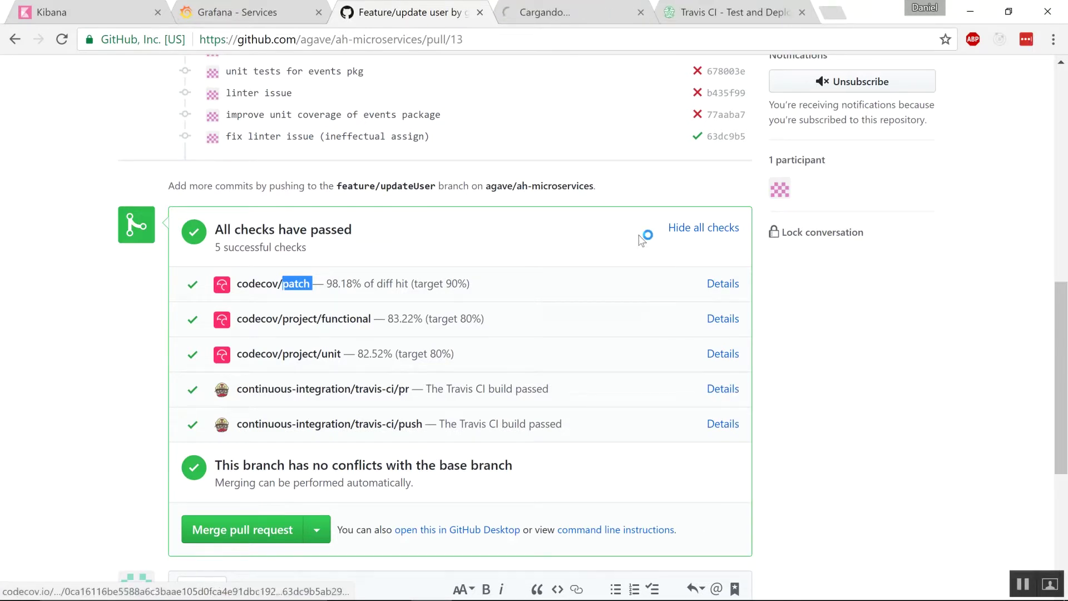
pyautogui.click(561, 17)
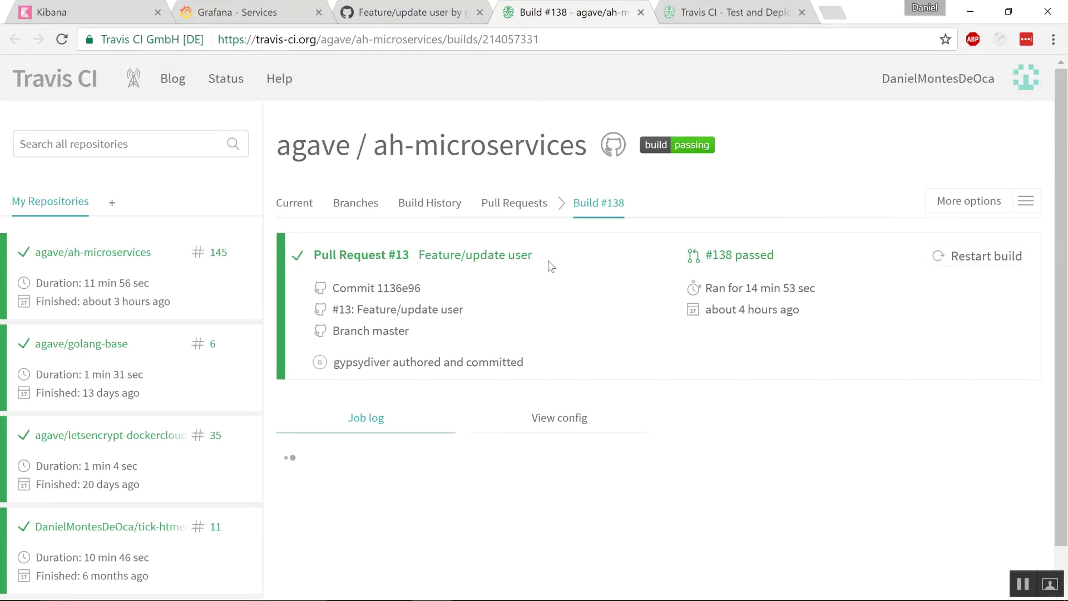
# Step: Scroll build #138's job log and zoom the page in two levels, then back one
pyautogui.scroll(-3, 549, 266)
pyautogui.scroll(-1, 549, 266)
pyautogui.scroll(-3, 548, 266)
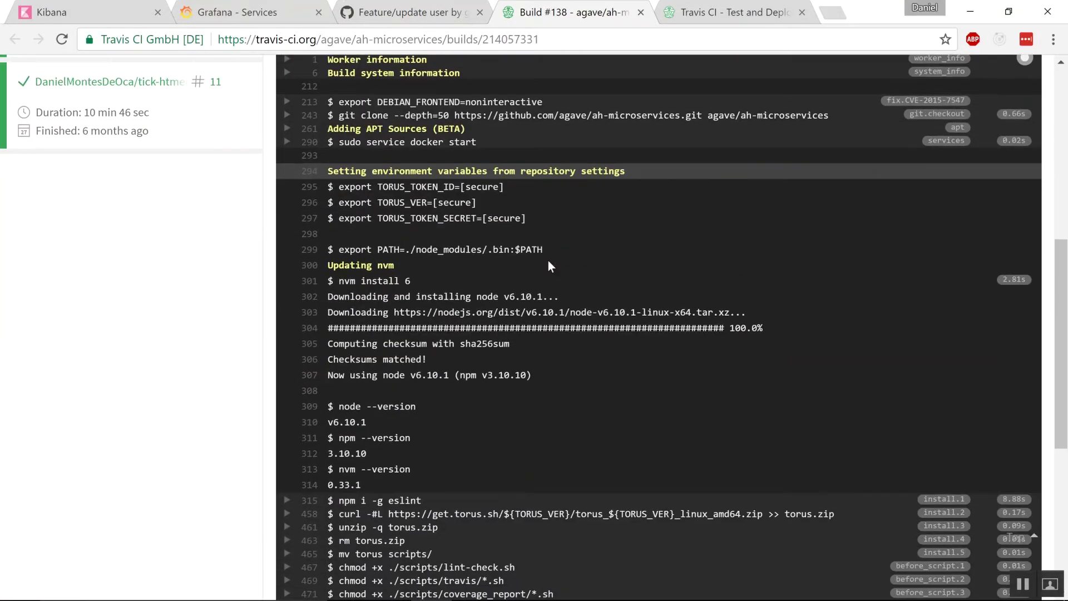
pyautogui.scroll(-3, 548, 266)
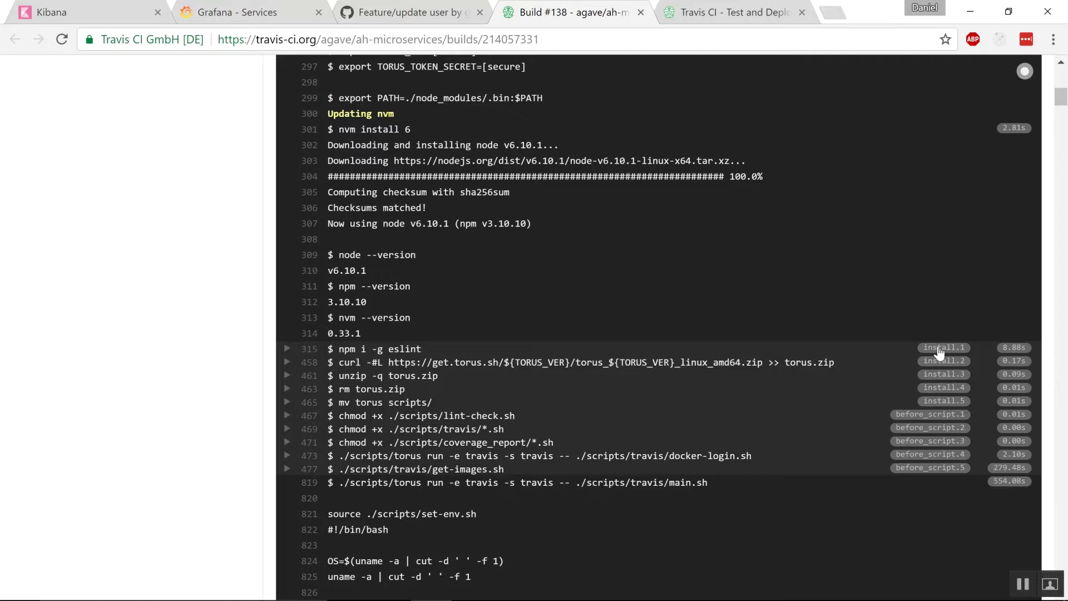
pyautogui.hotkey('ctrl', '+')
pyautogui.hotkey('ctrl', '+')
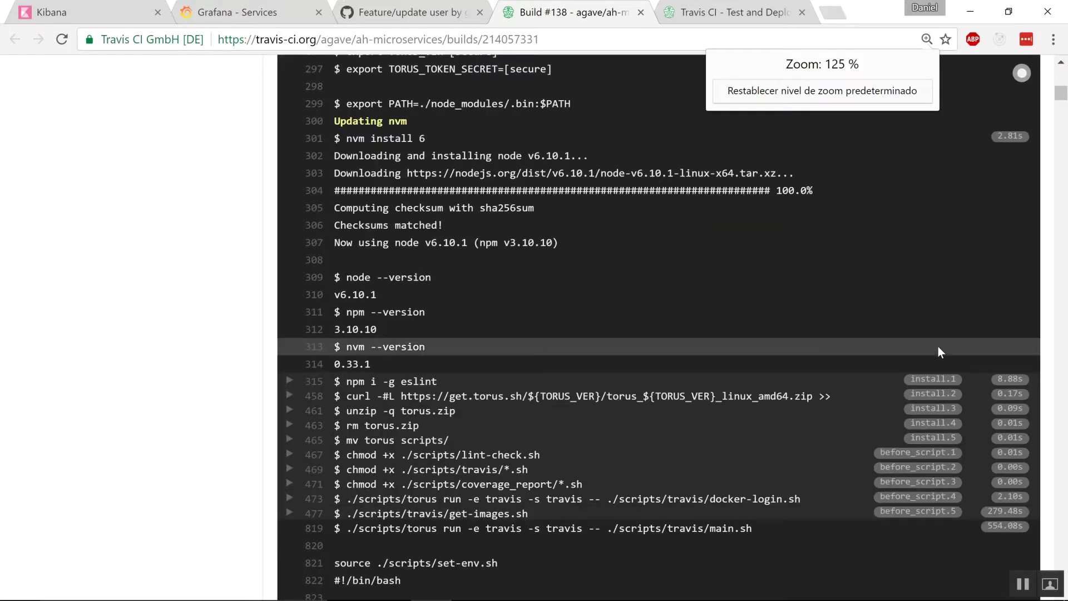
pyautogui.hotkey('ctrl', '+')
pyautogui.hotkey('ctrl', '+')
pyautogui.hotkey('ctrl', '+')
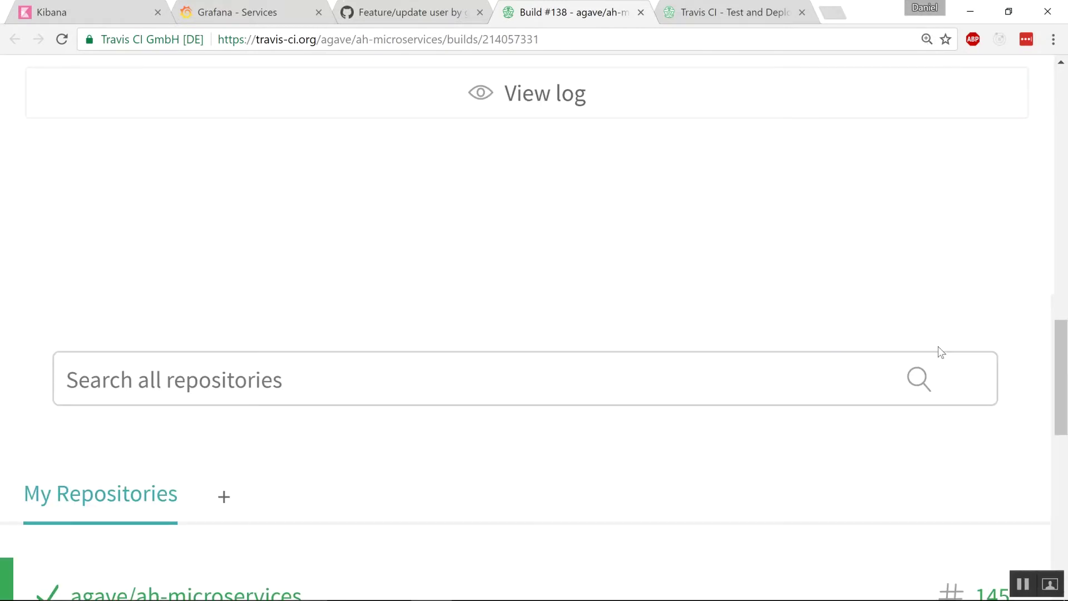
pyautogui.hotkey('ctrl', '-')
pyautogui.hotkey('ctrl', '-')
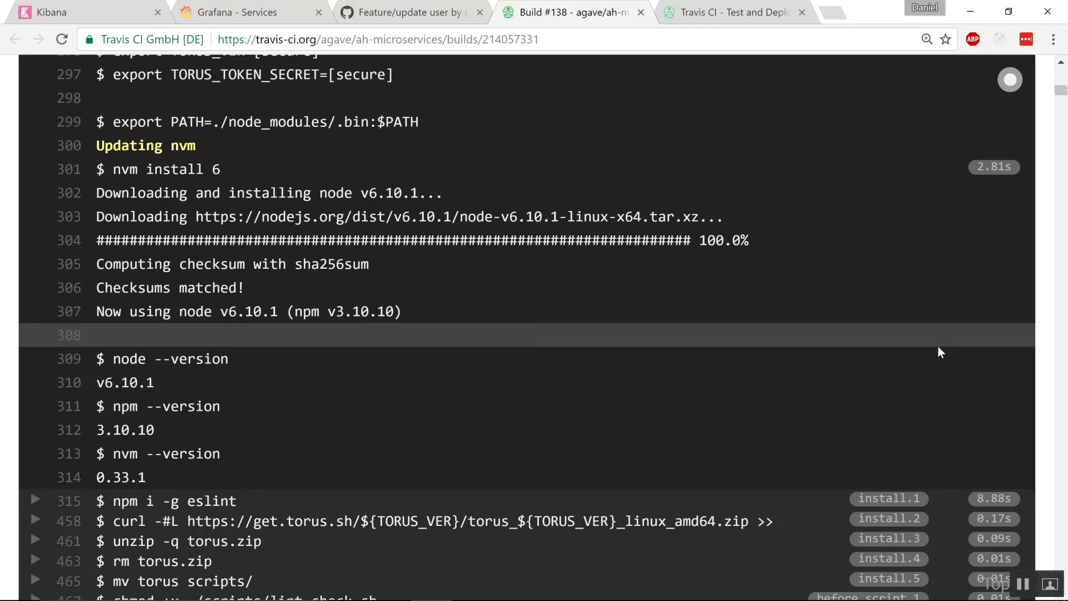
pyautogui.scroll(-3, 937, 347)
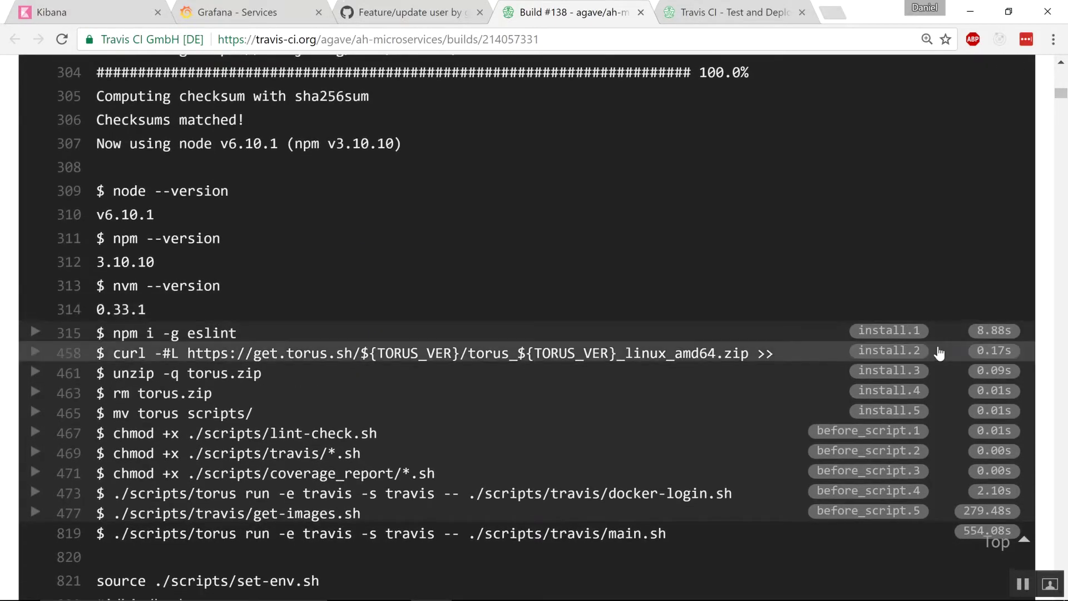
pyautogui.scroll(-1, 938, 352)
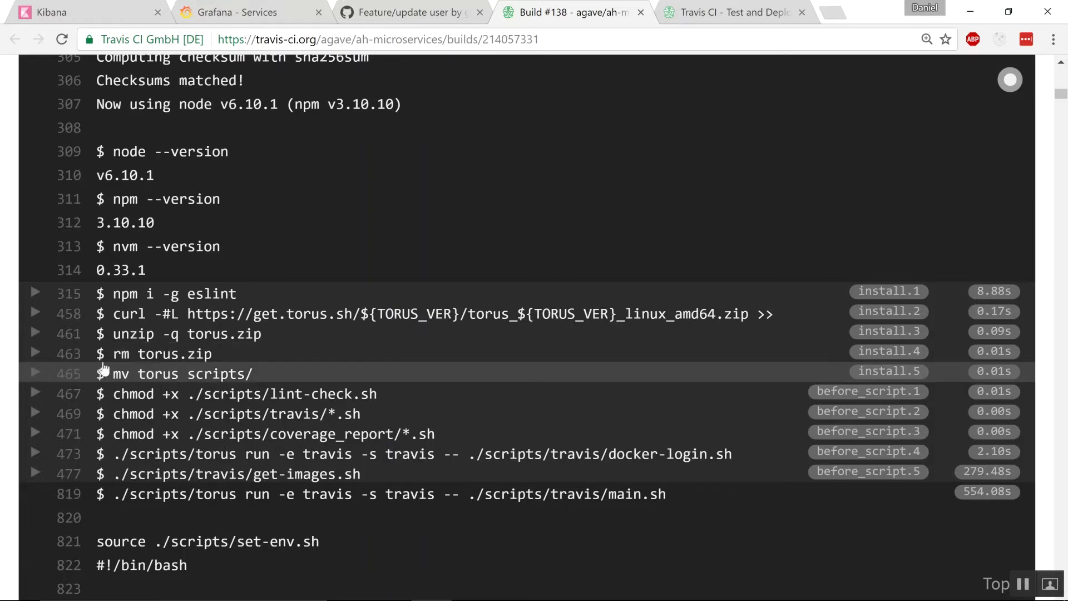
pyautogui.click(29, 398)
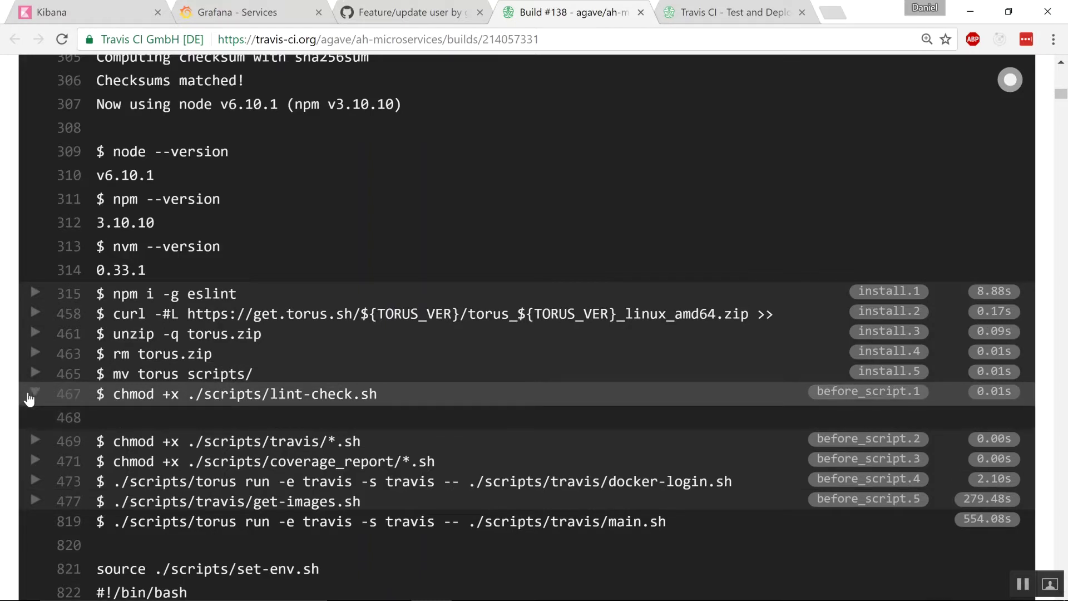
pyautogui.click(30, 399)
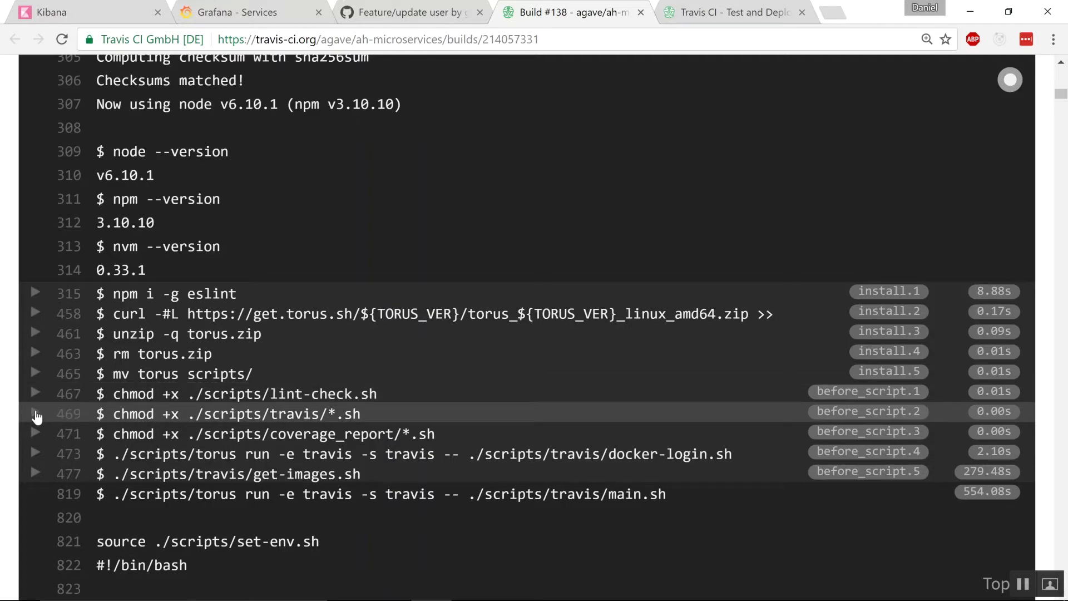
pyautogui.click(35, 414)
pyautogui.click(36, 414)
pyautogui.scroll(-4, 186, 435)
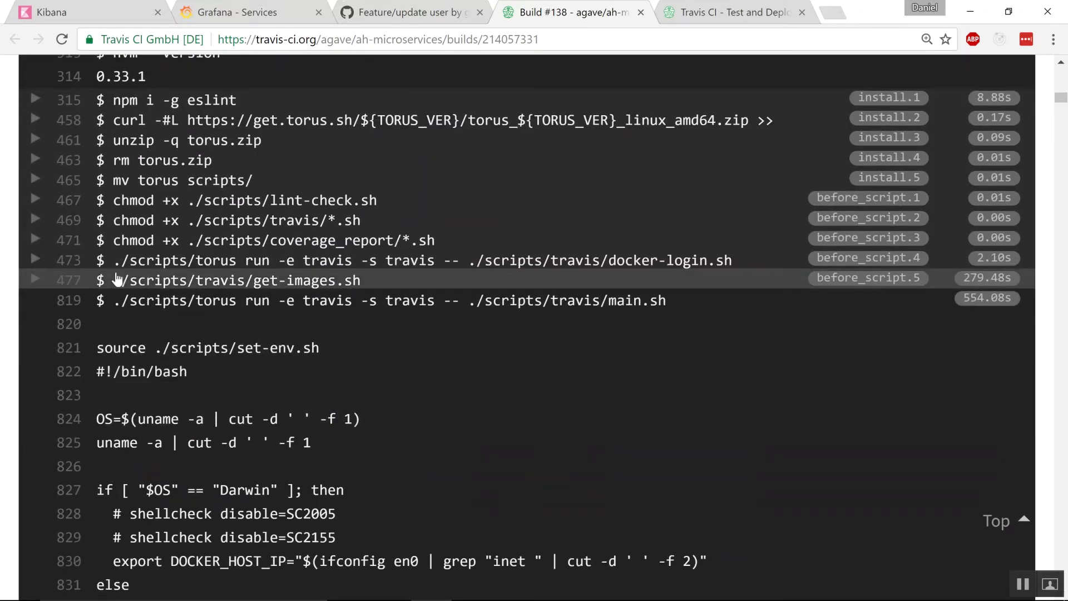
pyautogui.click(33, 283)
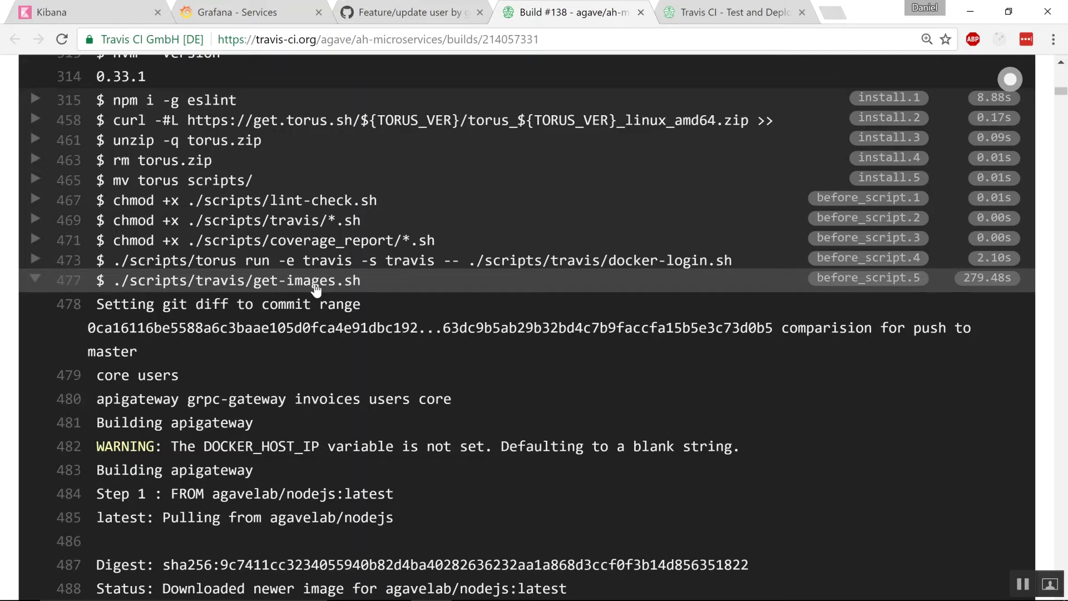
# Step: Scroll into the expanded get-images.sh output showing the apigateway image build
pyautogui.scroll(-5, 316, 288)
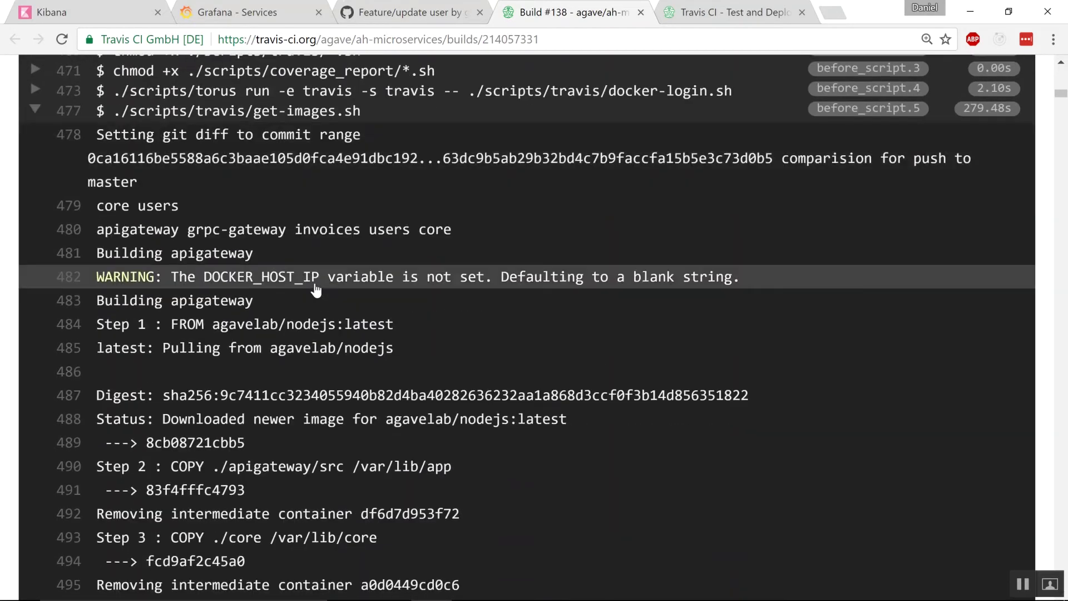
# Step: Scroll through the invoices and users image builds down to line 819, where main.sh begins
pyautogui.scroll(-2, 315, 288)
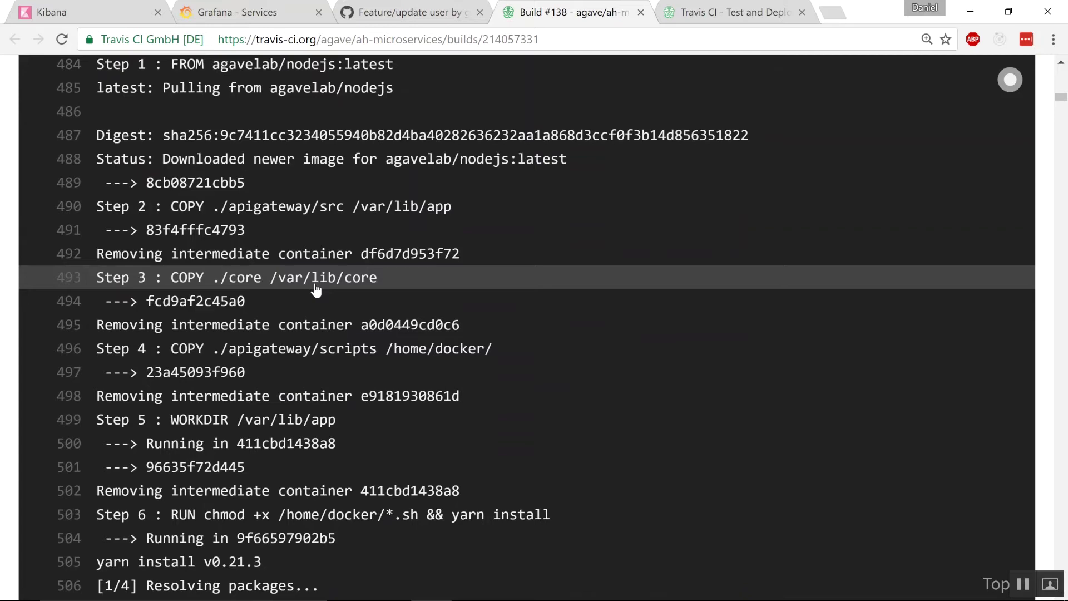
pyautogui.scroll(-1, 316, 289)
pyautogui.scroll(-2, 315, 289)
pyautogui.scroll(-1, 315, 289)
pyautogui.scroll(-3, 316, 288)
pyautogui.scroll(-1, 315, 288)
pyautogui.scroll(-3, 315, 288)
pyautogui.scroll(-2, 316, 289)
pyautogui.scroll(-1, 315, 289)
pyautogui.scroll(-4, 315, 288)
pyautogui.scroll(-2, 315, 288)
pyautogui.scroll(-1, 315, 288)
pyautogui.scroll(-2, 315, 288)
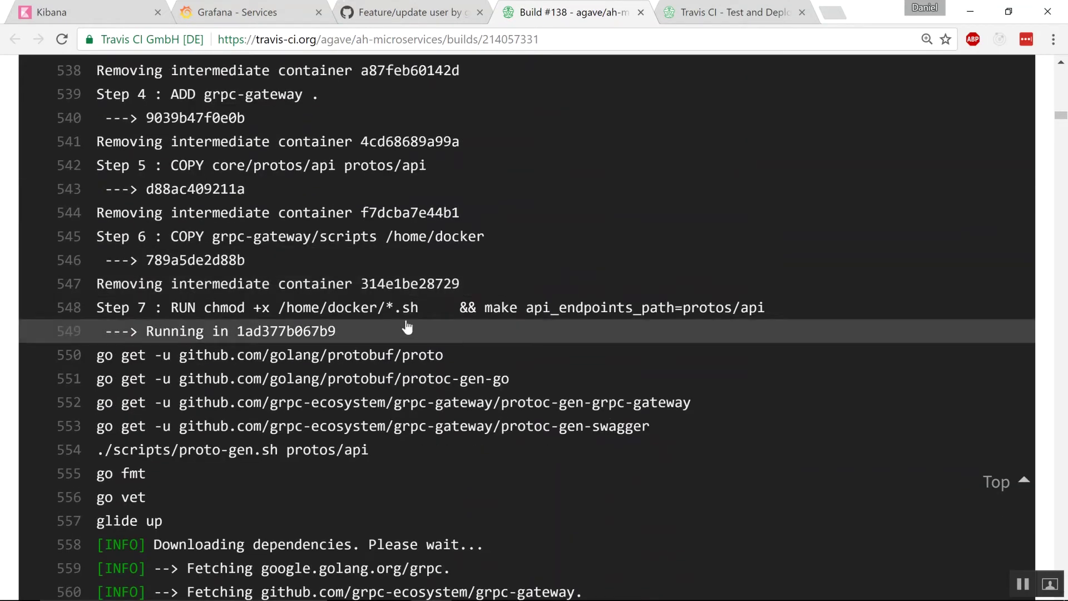
pyautogui.scroll(-2, 392, 404)
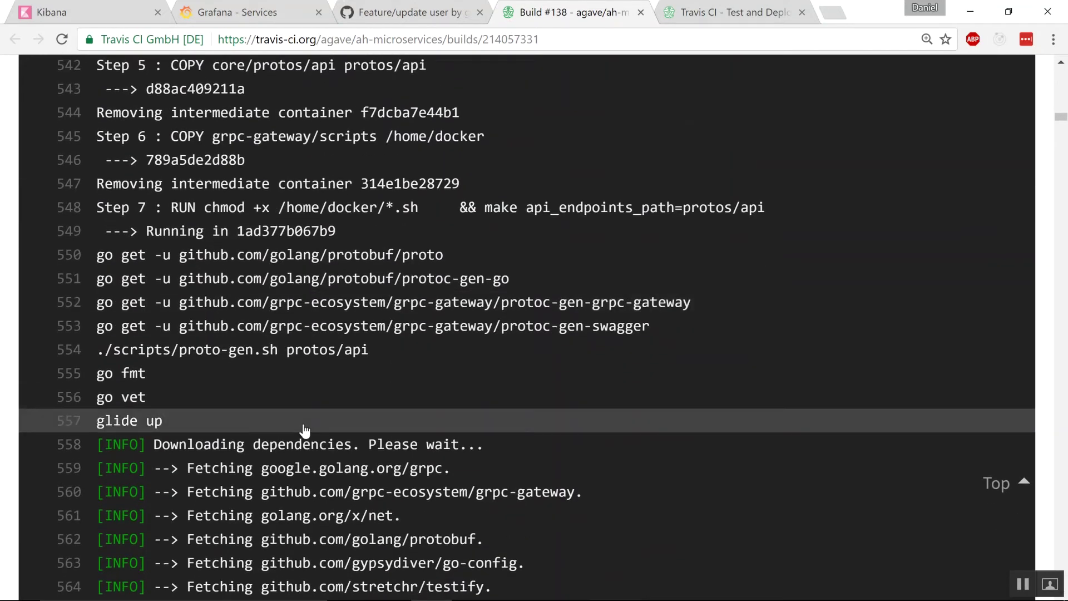
pyautogui.scroll(-2, 304, 431)
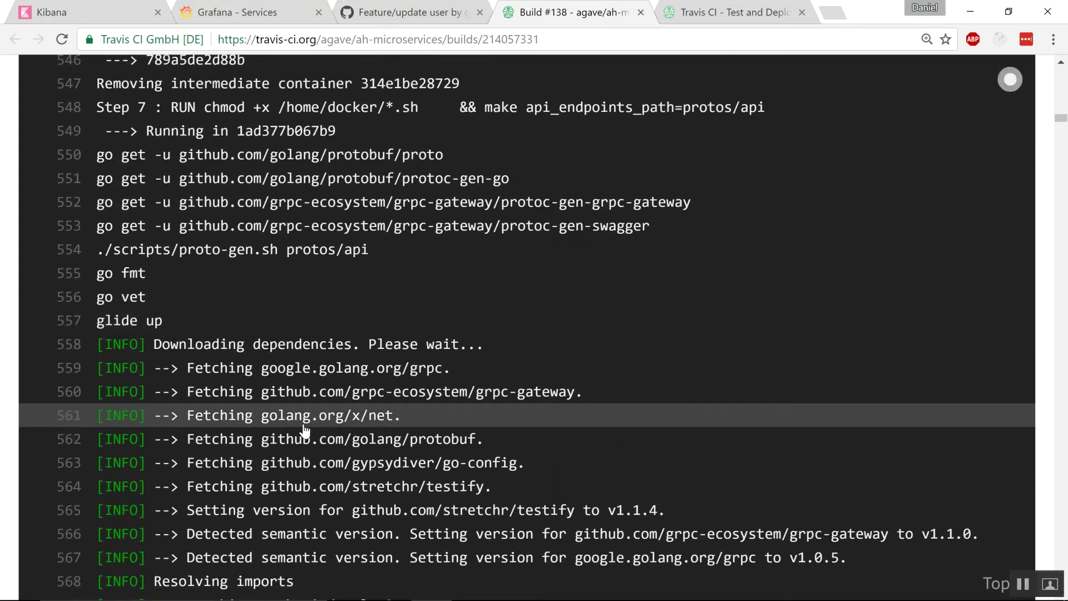
pyautogui.scroll(-1, 304, 431)
pyautogui.scroll(-3, 304, 431)
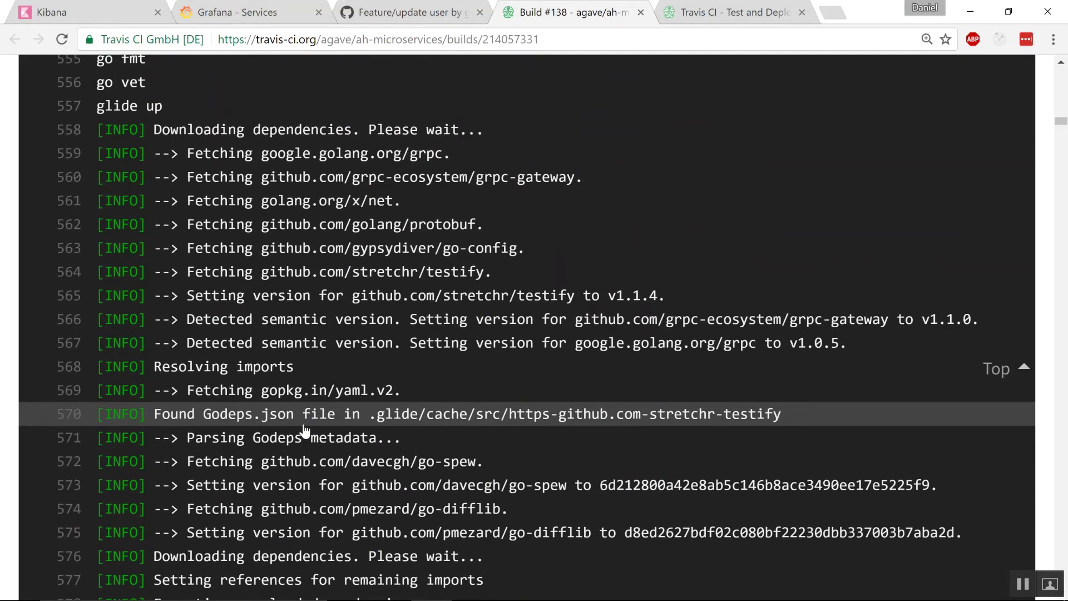
pyautogui.scroll(-3, 304, 431)
pyautogui.scroll(-2, 304, 431)
pyautogui.scroll(-2, 304, 431)
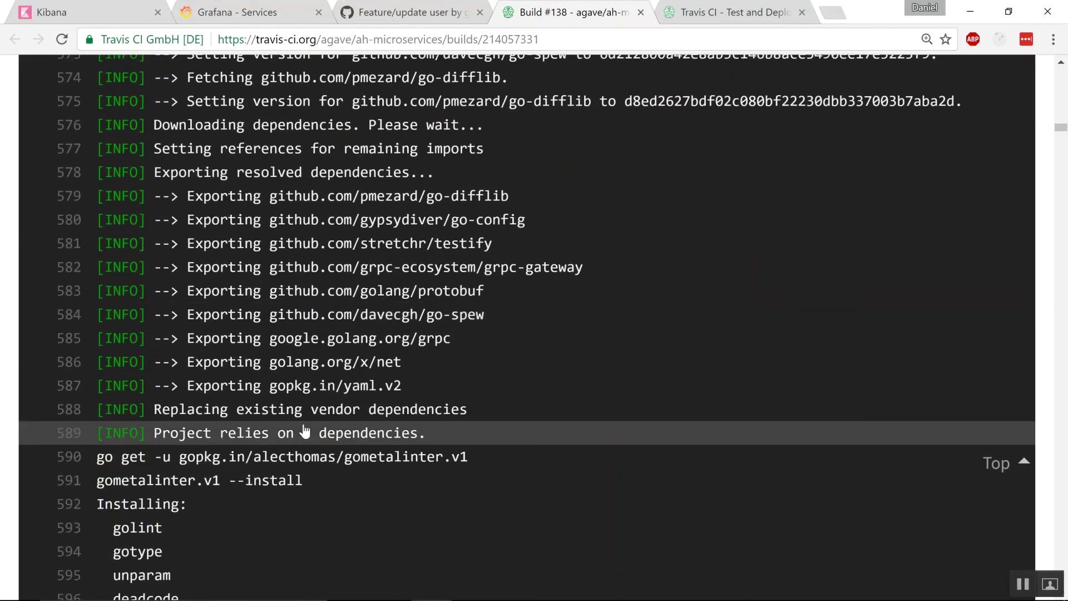
pyautogui.scroll(-3, 304, 431)
pyautogui.scroll(-3, 304, 431)
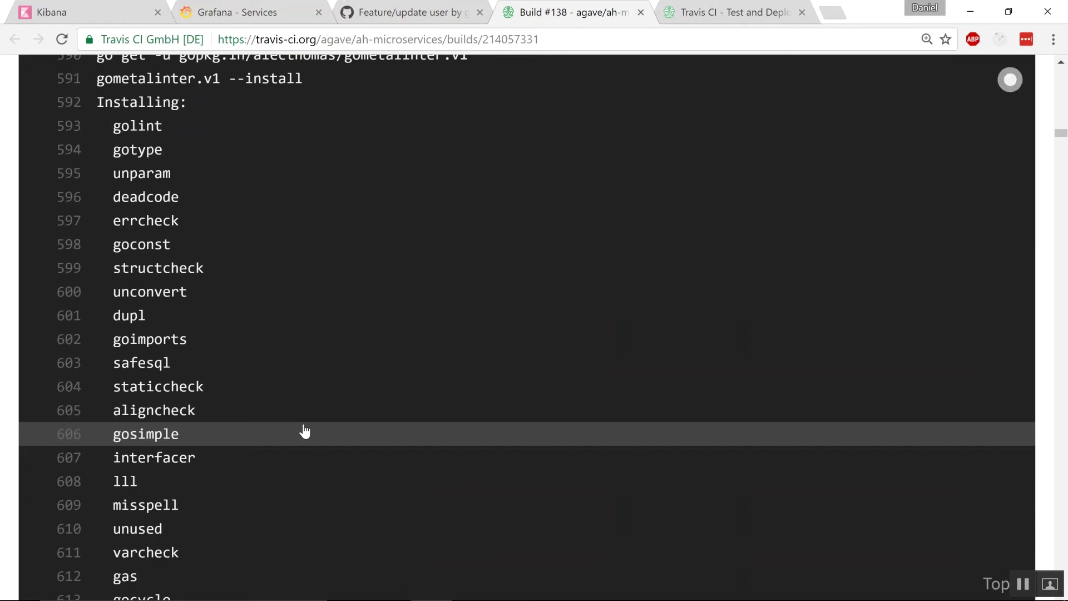
pyautogui.scroll(-2, 304, 431)
pyautogui.scroll(-2, 304, 431)
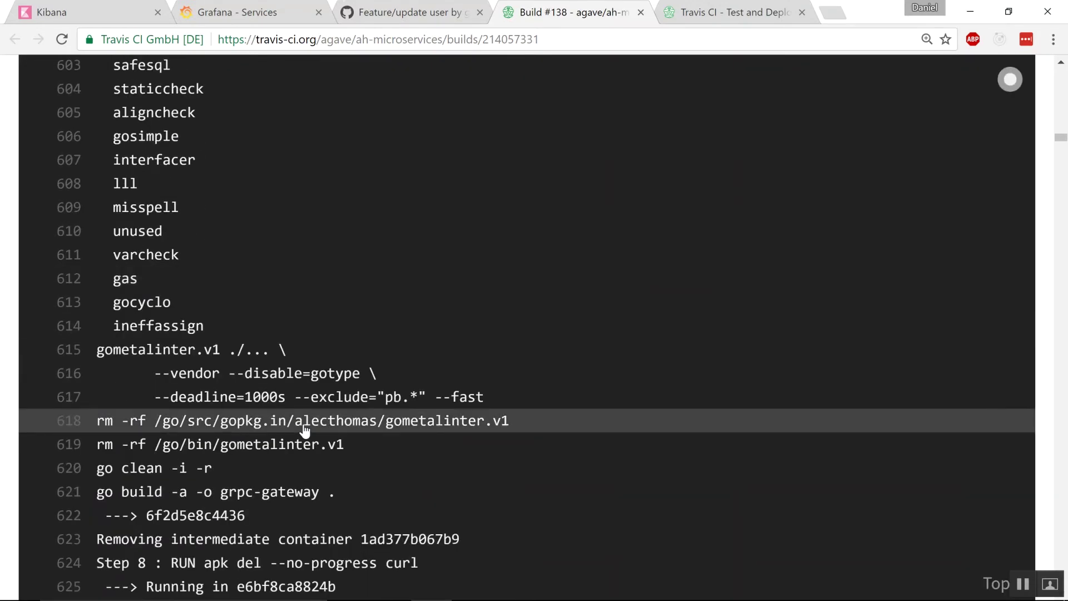
pyautogui.scroll(-2, 305, 431)
pyautogui.scroll(-5, 304, 431)
pyautogui.scroll(-3, 305, 430)
pyautogui.scroll(-4, 304, 431)
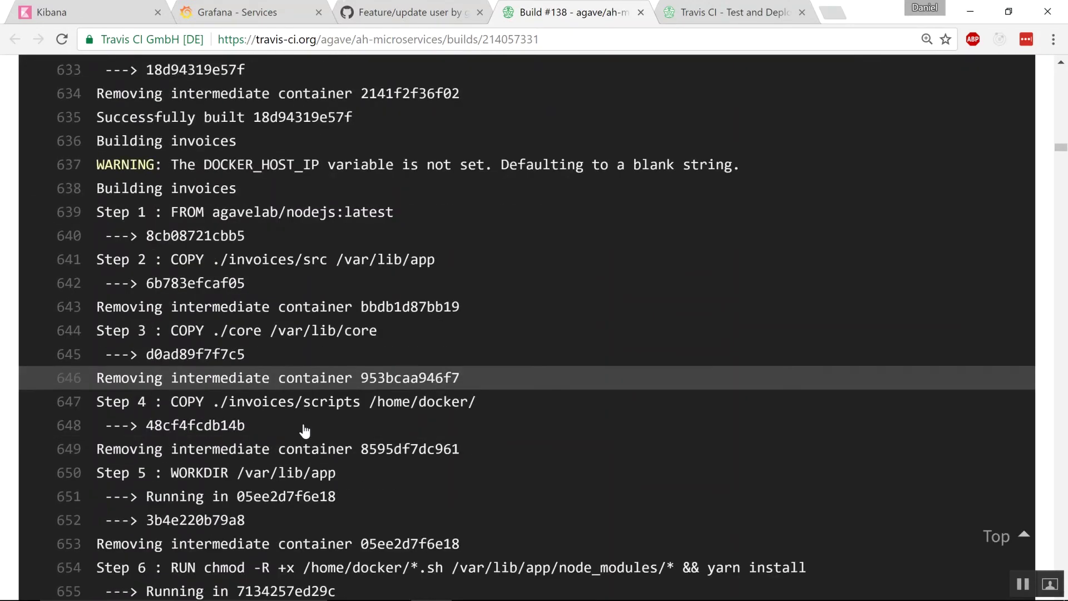
pyautogui.scroll(-2, 305, 431)
pyautogui.scroll(-3, 304, 431)
pyautogui.scroll(-6, 304, 431)
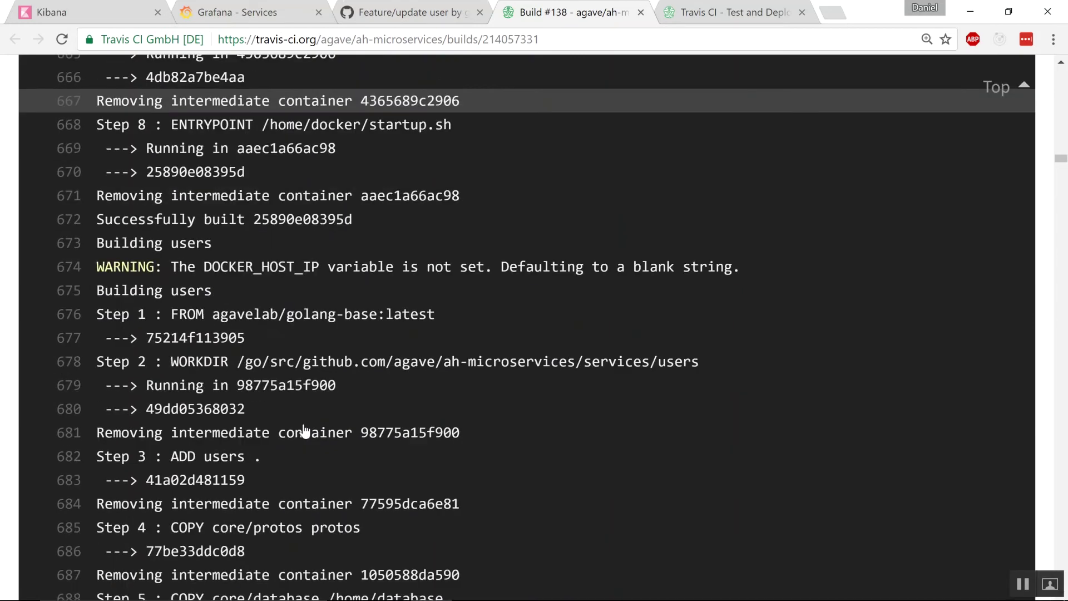
pyautogui.scroll(-9, 305, 431)
pyautogui.scroll(-4, 304, 431)
pyautogui.scroll(-2, 305, 431)
pyautogui.scroll(-8, 304, 431)
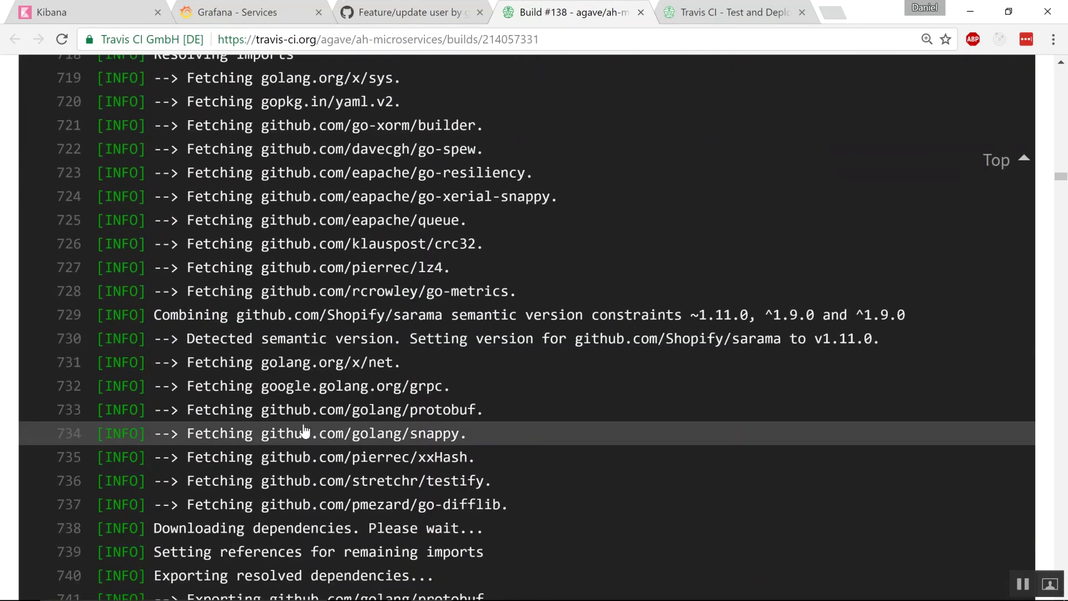
pyautogui.scroll(-8, 304, 431)
pyautogui.scroll(-4, 304, 431)
pyautogui.scroll(-2, 304, 431)
pyautogui.scroll(-4, 304, 431)
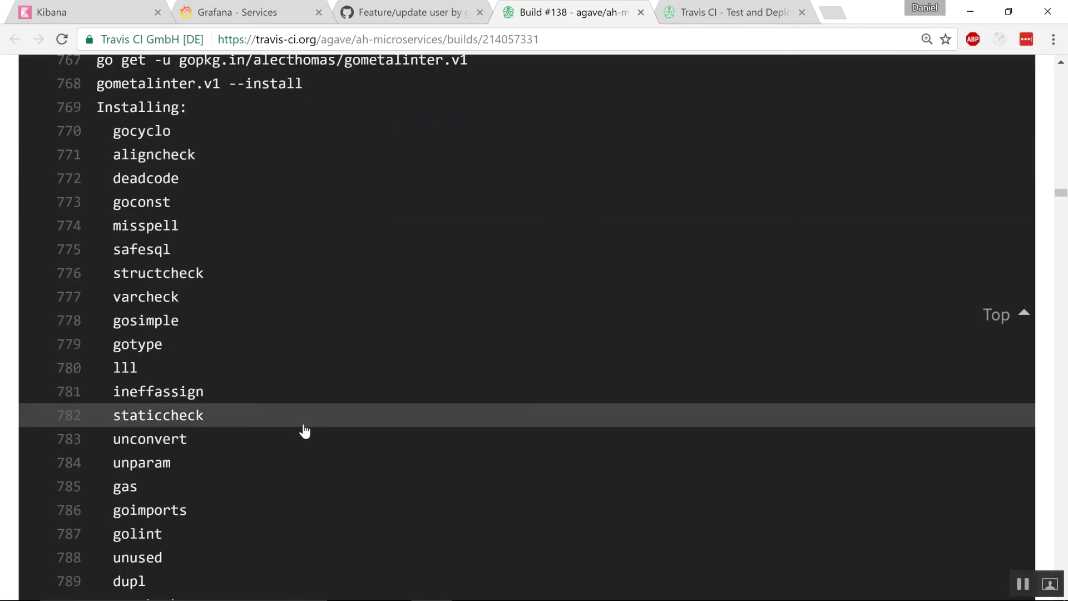
pyautogui.scroll(-5, 304, 431)
pyautogui.scroll(-2, 304, 431)
pyautogui.scroll(-8, 304, 431)
pyautogui.scroll(-6, 304, 427)
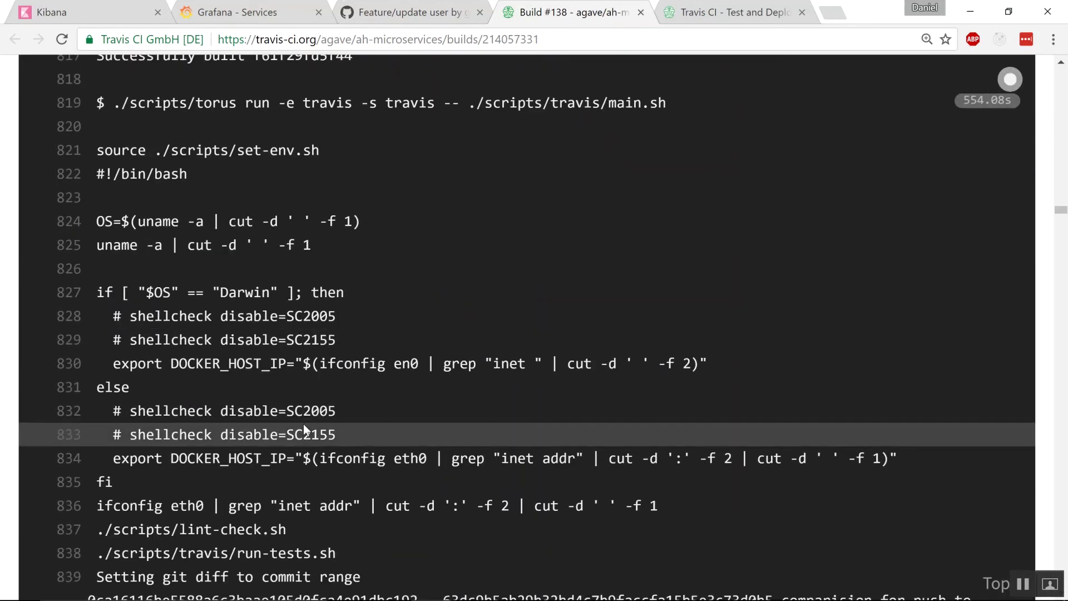
# Step: Scroll the build #138 log to lines 855–886: container creation and apigateway_1 connection-refused waits for invoices
pyautogui.scroll(-3, 304, 427)
pyautogui.scroll(5, 303, 427)
pyautogui.scroll(3, 304, 427)
pyautogui.scroll(-3, 304, 429)
pyautogui.scroll(-8, 303, 428)
pyautogui.scroll(-5, 304, 429)
pyautogui.scroll(-4, 304, 428)
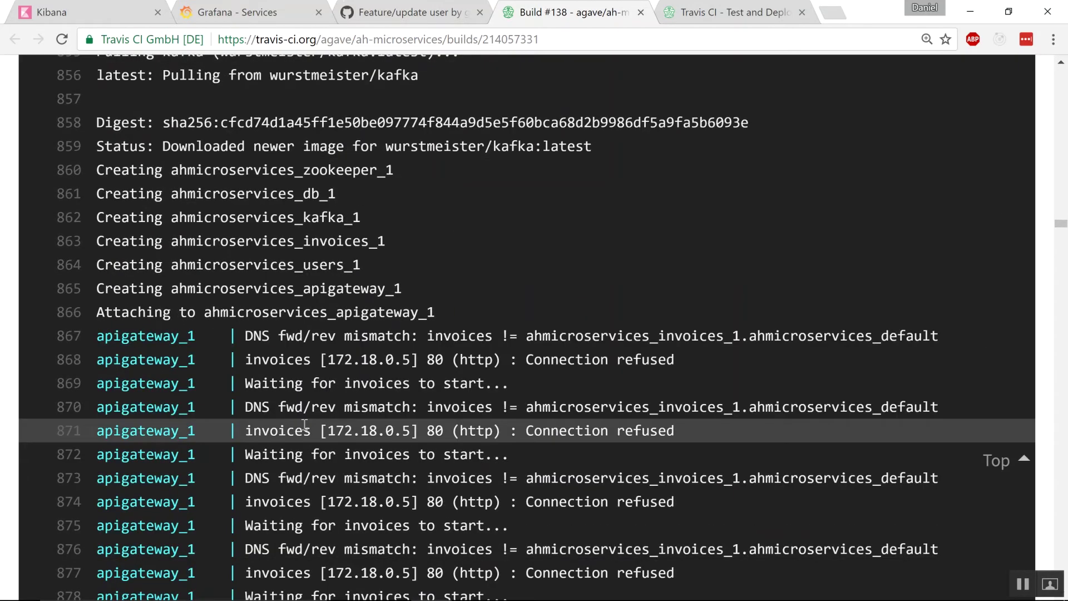
pyautogui.scroll(1, 304, 424)
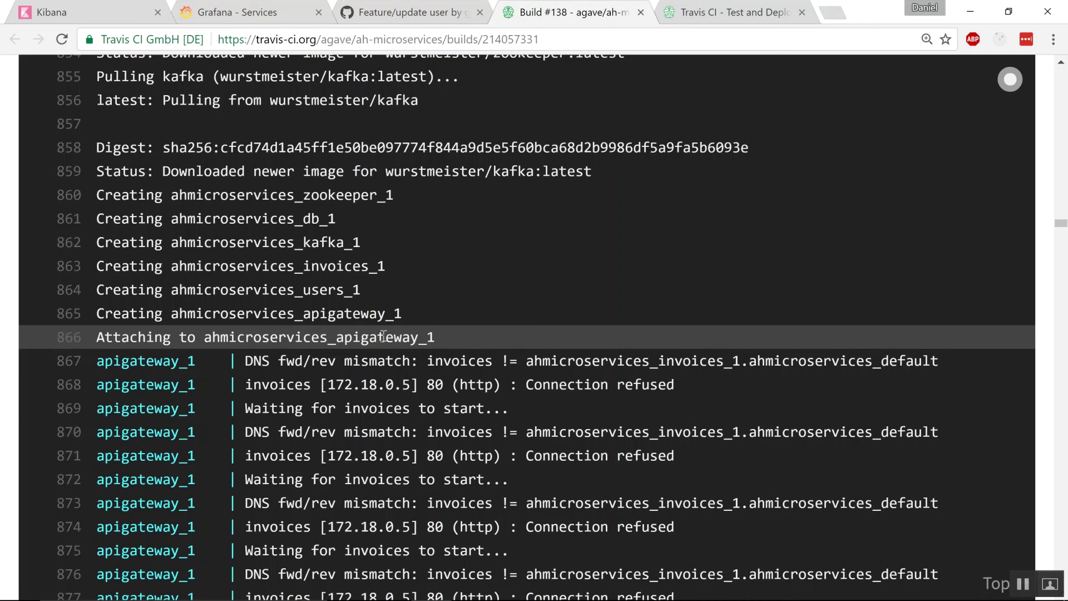
pyautogui.scroll(-3, 383, 336)
pyautogui.scroll(-2, 383, 336)
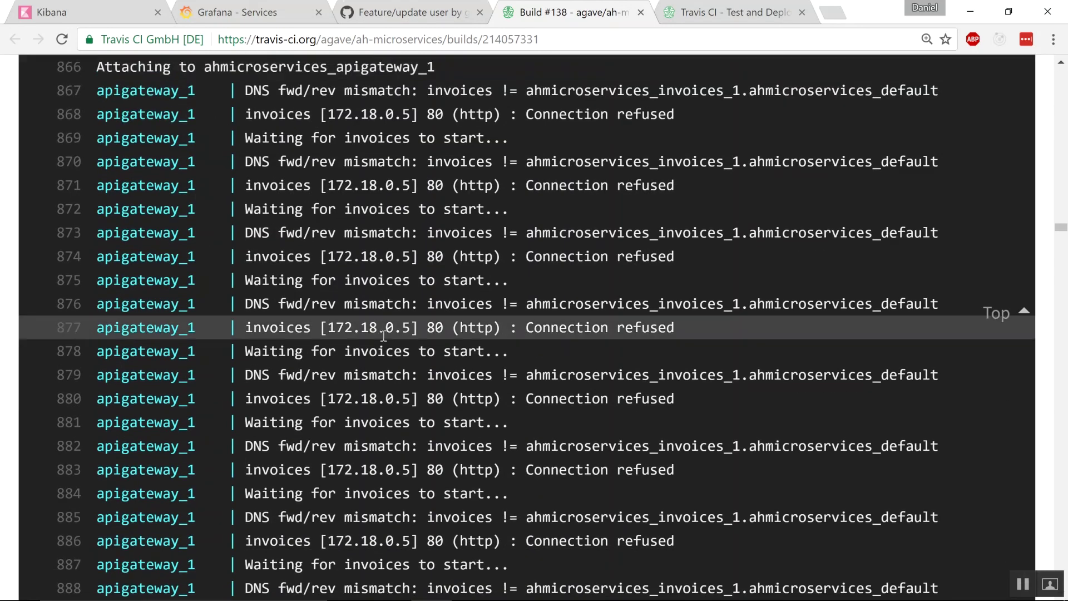
pyautogui.scroll(1, 383, 336)
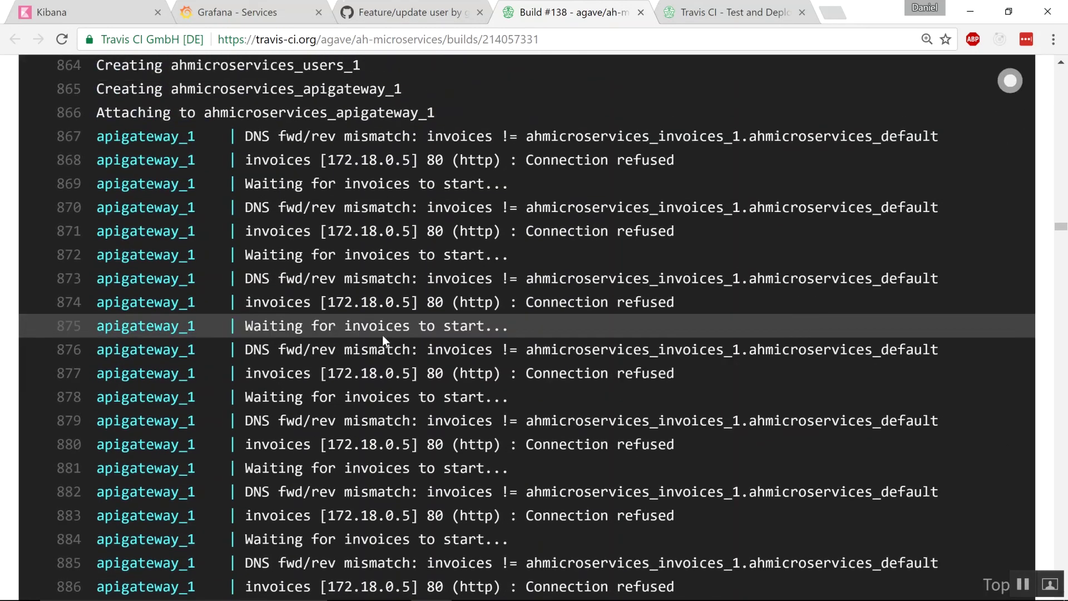